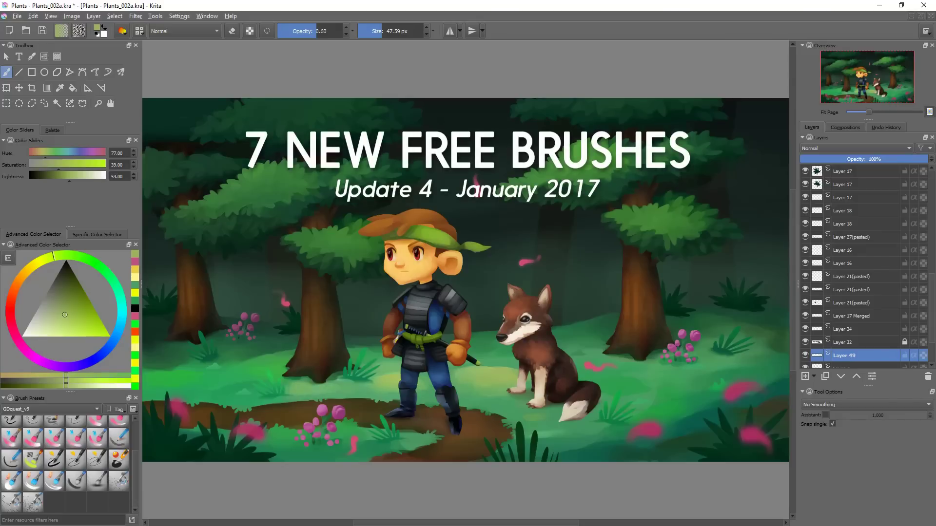
Sample the green of the grass between the path and the wolf and paint a short stroke with it
ctrl+click(521, 406)
drag(529, 416, 538, 424)
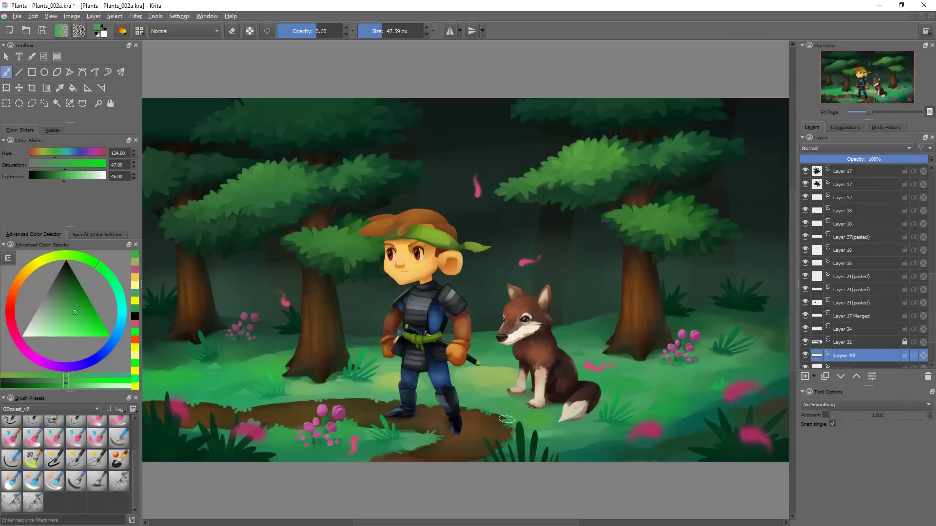
scroll(538, 425, up, 3)
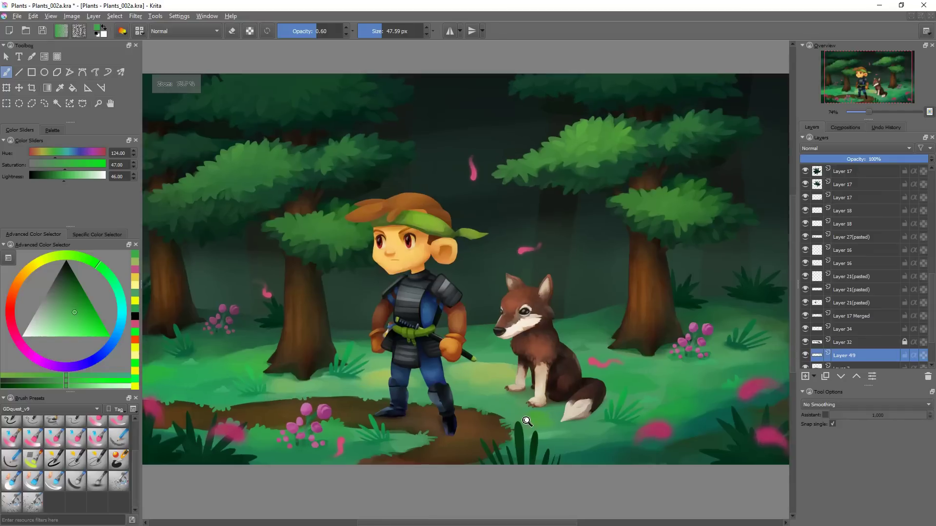
ctrl+click(458, 341)
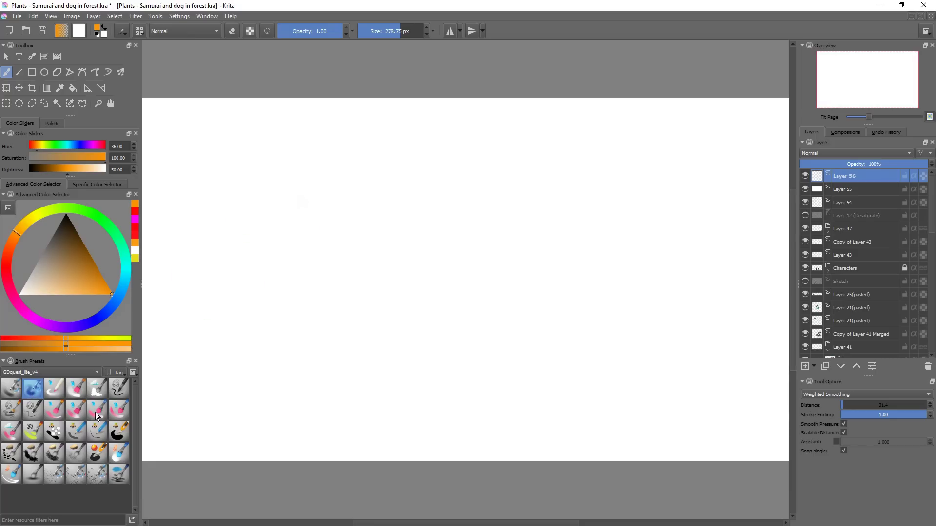
Brush soft orange airbrush strokes onto Layer 56 and hide the white Layer 55 to reveal the forest painting
mouse_move(259, 150)
mouse_down()
mouse_move(214, 341)
mouse_move(302, 195)
mouse_move(341, 381)
mouse_up()
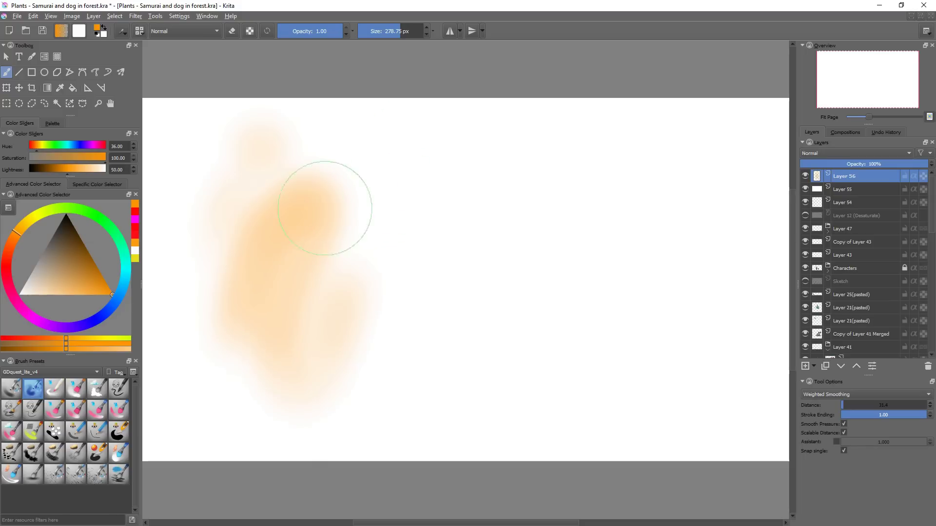
click(806, 189)
click(431, 273)
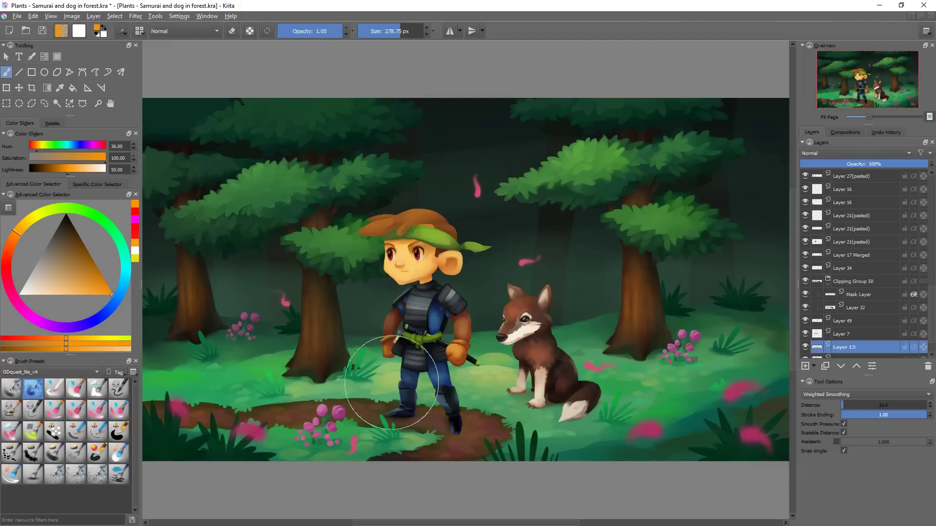
Turn on alpha preservation for painting and choose a light brown based on the color sampled from the dirt path
key(a)
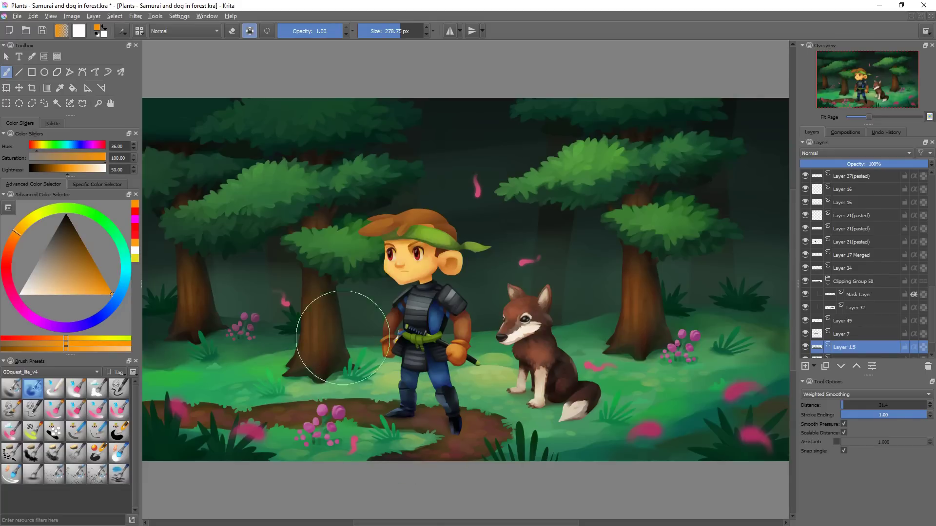
ctrl+click(384, 430)
right_click(374, 363)
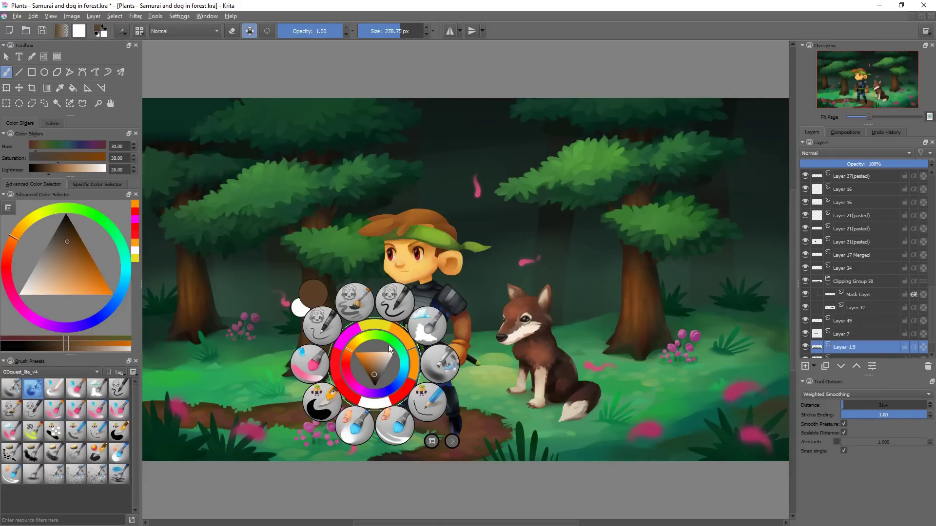
click(379, 361)
click(477, 206)
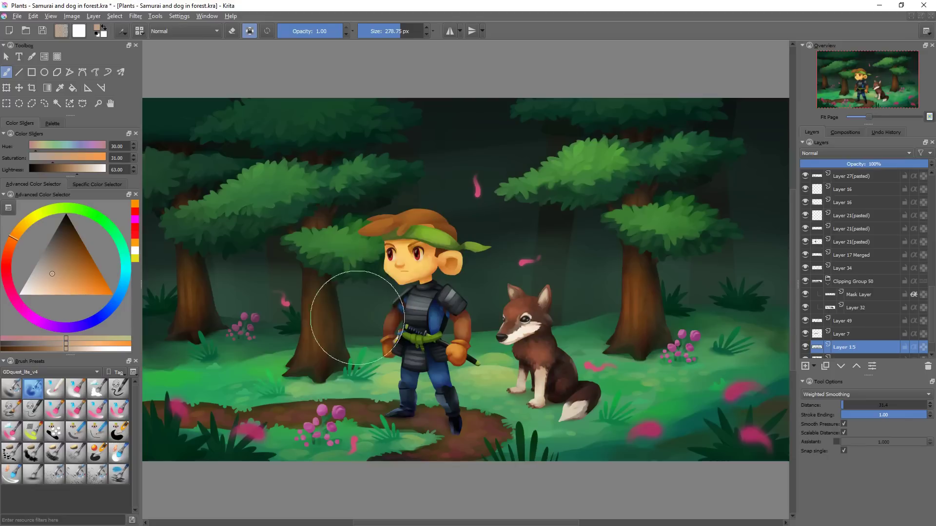
Try a soft light brown stroke at about 150 px between the middle tree trunk and the character, and undo it
mouse_move(352, 315)
shift+mouse_down()
mouse_move(321, 314)
mouse_move(310, 352)
shift+mouse_up()
mouse_move(353, 283)
mouse_down()
mouse_move(347, 384)
mouse_move(358, 342)
mouse_up()
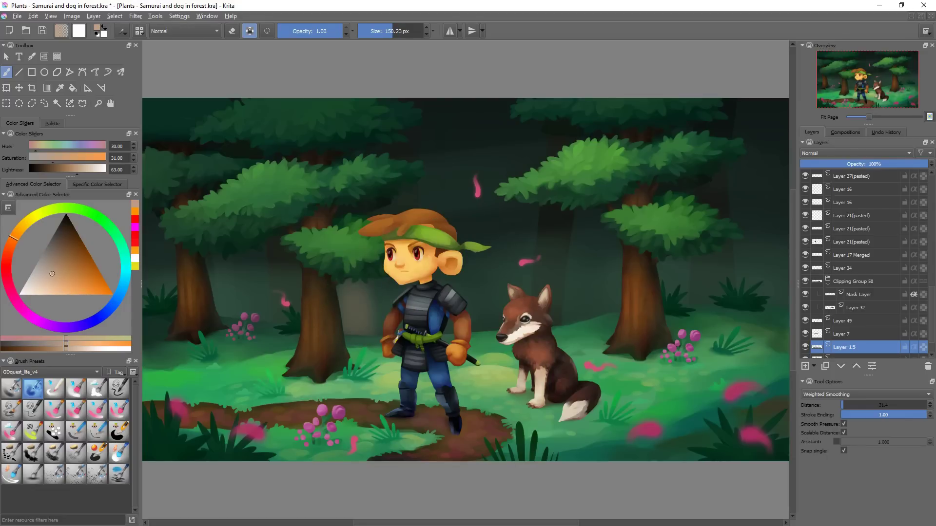
key(ctrl+z)
key(ctrl+z)
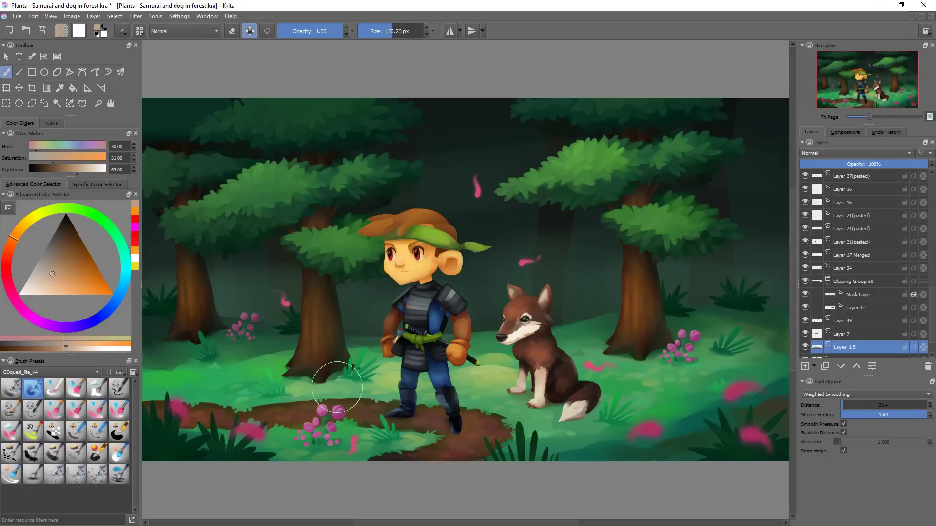
Select the layer of the right-hand tree directly from the canvas and keep its alpha preserved
key(r)
click(638, 303)
key(a)
Try light brown airbrush strokes down the right-hand tree trunk in Normal blending and undo them
drag(671, 282, 671, 302)
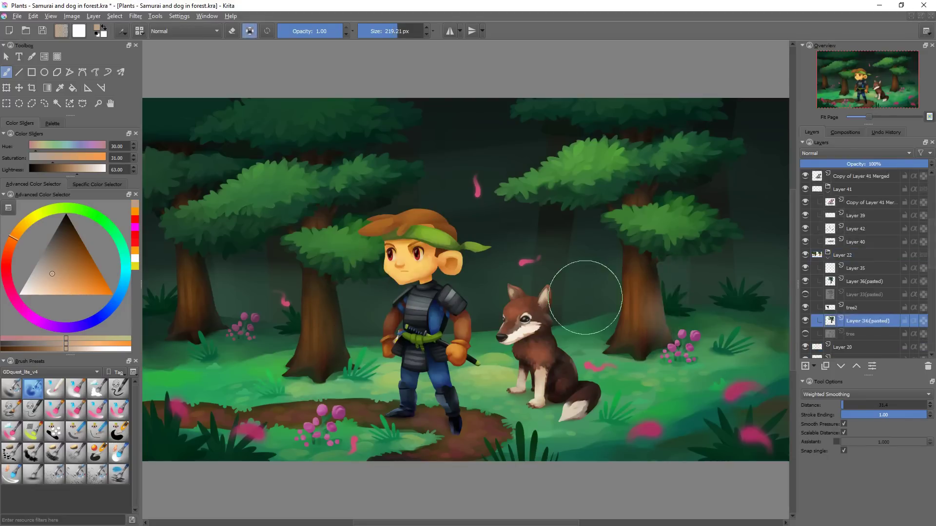
drag(629, 288, 627, 336)
key(ctrl+z)
key(ctrl+z)
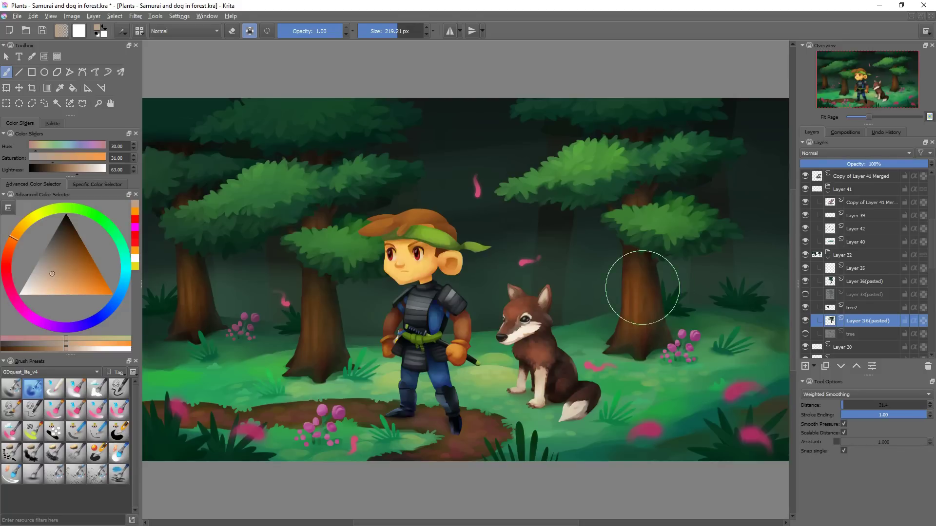
drag(642, 287, 656, 341)
key(ctrl+z)
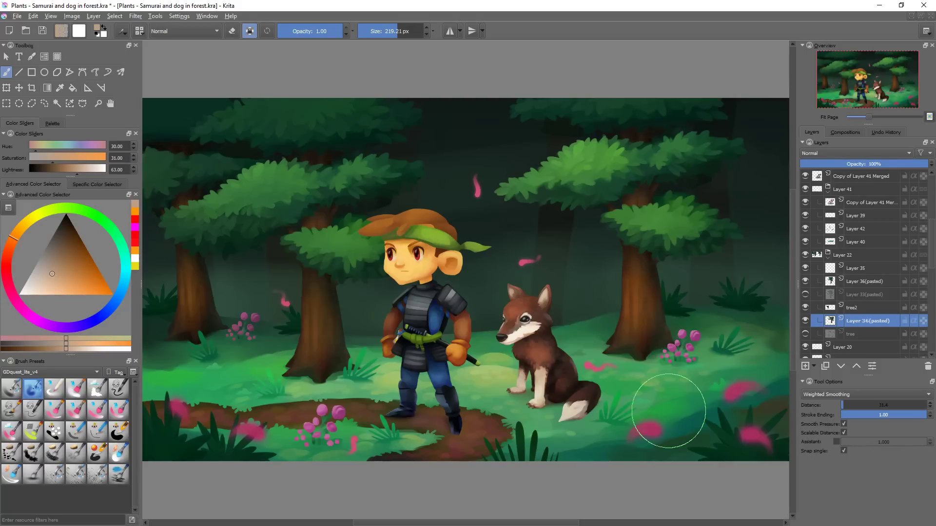
Set the brush blending to Overlay, reduce it to about 158 px and brush glowing light over the right-hand tree's foliage
key(alt+shift+o)
key(ctrl+z)
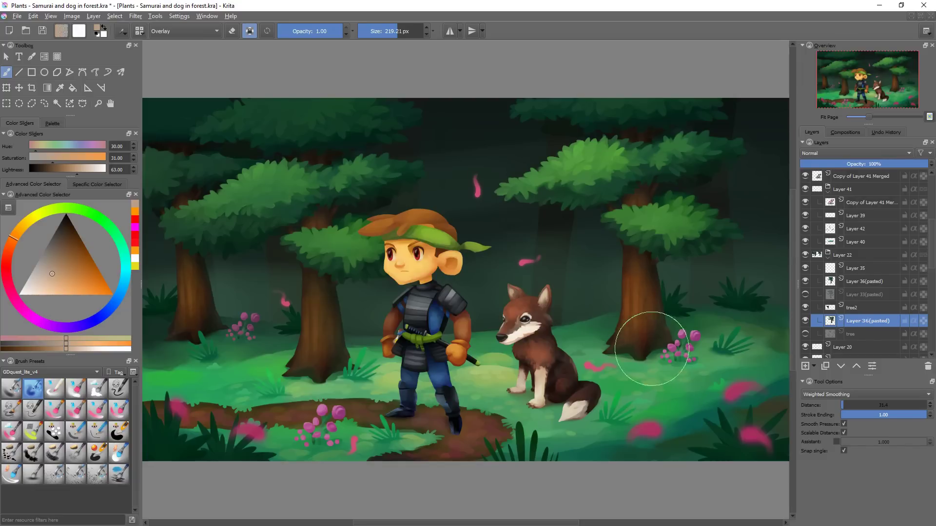
shift+drag(661, 329, 641, 335)
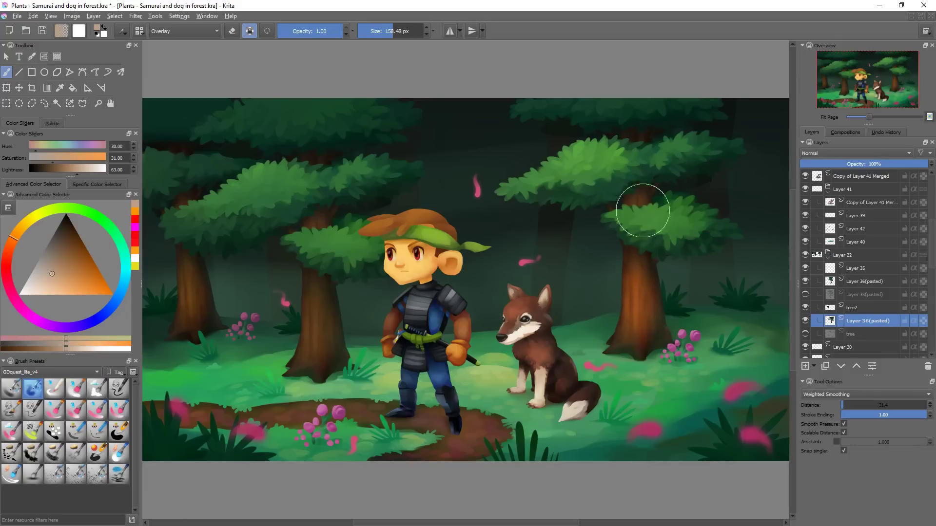
drag(643, 211, 715, 228)
mouse_move(656, 236)
mouse_down()
mouse_move(687, 227)
mouse_move(723, 196)
mouse_up()
drag(642, 212, 739, 200)
shift+drag(649, 228, 682, 228)
drag(632, 216, 680, 198)
drag(555, 170, 639, 178)
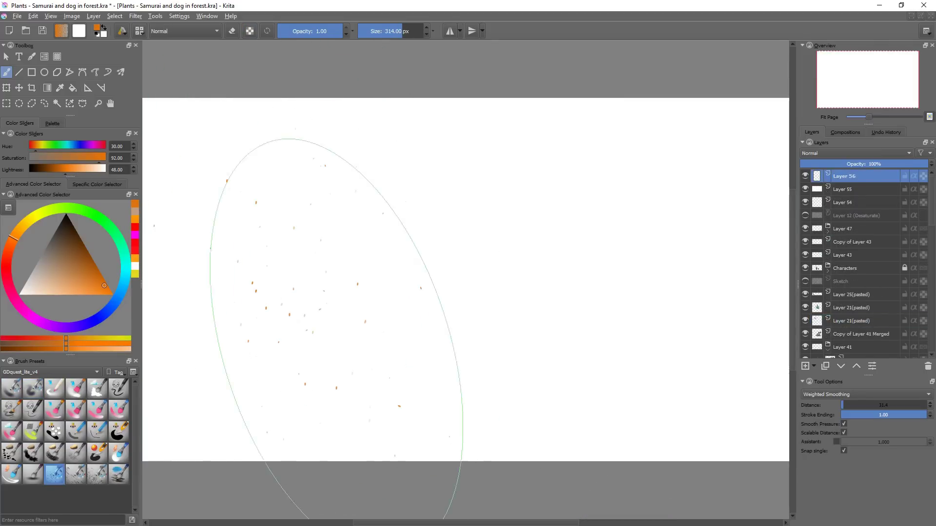
Try scattered orange splatter dabs on the blank Layer 56 with the spray brush enlarged to 262 px, and clear them
shift+drag(324, 261, 237, 253)
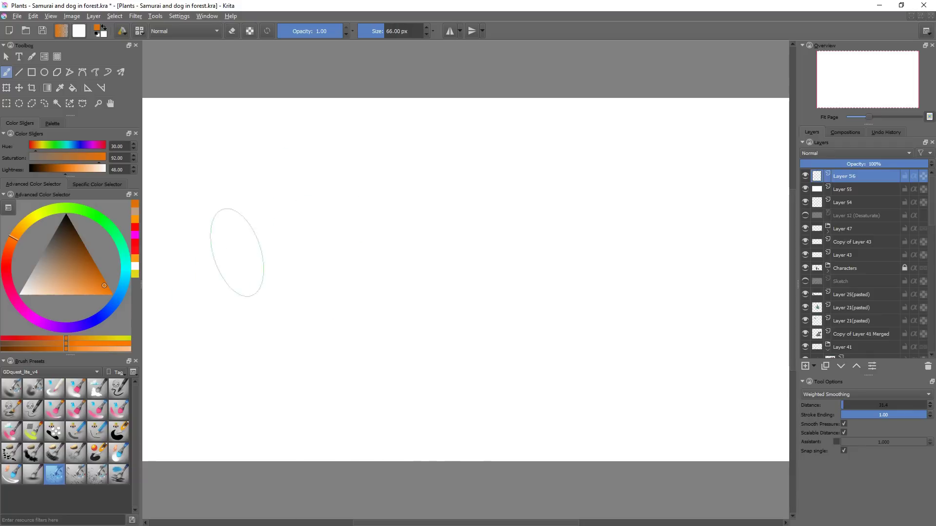
click(251, 145)
key(bracketright)
key(bracketright)
key(bracketright)
key(bracketright)
key(bracketright)
click(276, 200)
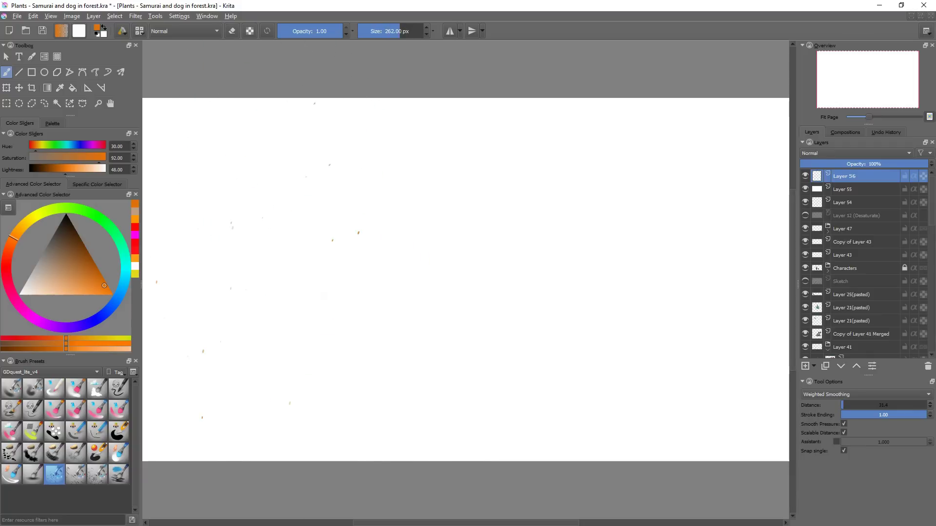
click(293, 390)
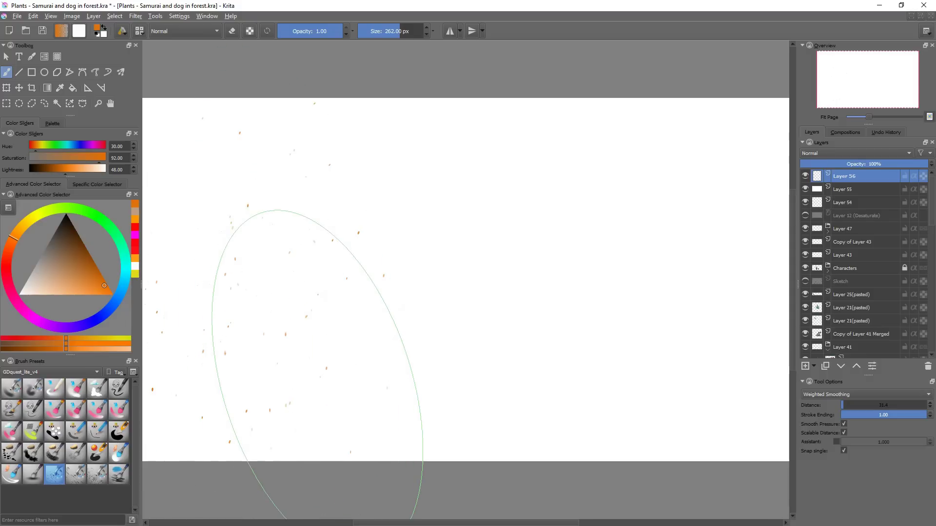
key(Delete)
Try a wavy vertical splatter stroke with the spray brush reduced to 18 px, and clear it
shift+drag(280, 230, 167, 229)
mouse_move(235, 129)
mouse_down()
mouse_move(216, 219)
mouse_move(227, 326)
mouse_move(261, 396)
mouse_up()
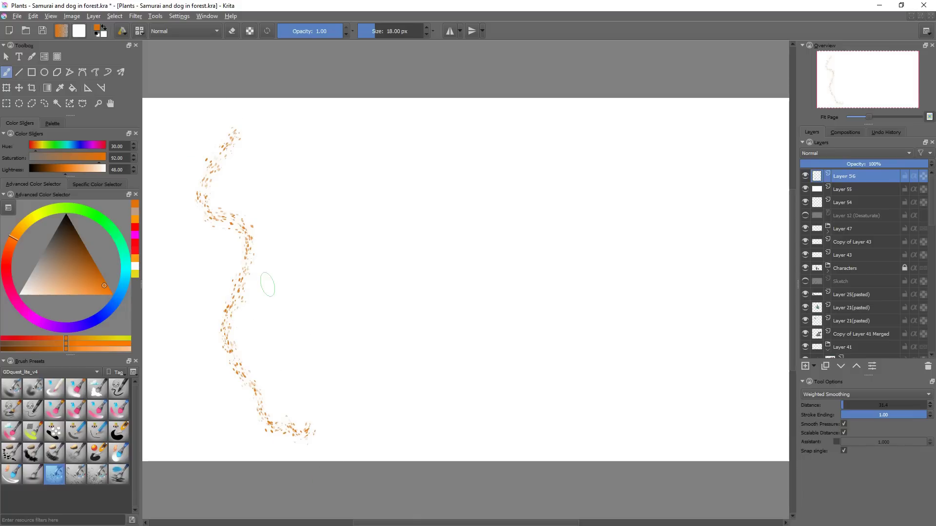
key(Delete)
Try a short splatter stroke with the spray brush enlarged to 125 px, and undo it
shift+drag(217, 199, 269, 199)
drag(231, 173, 222, 188)
key(ctrl+z)
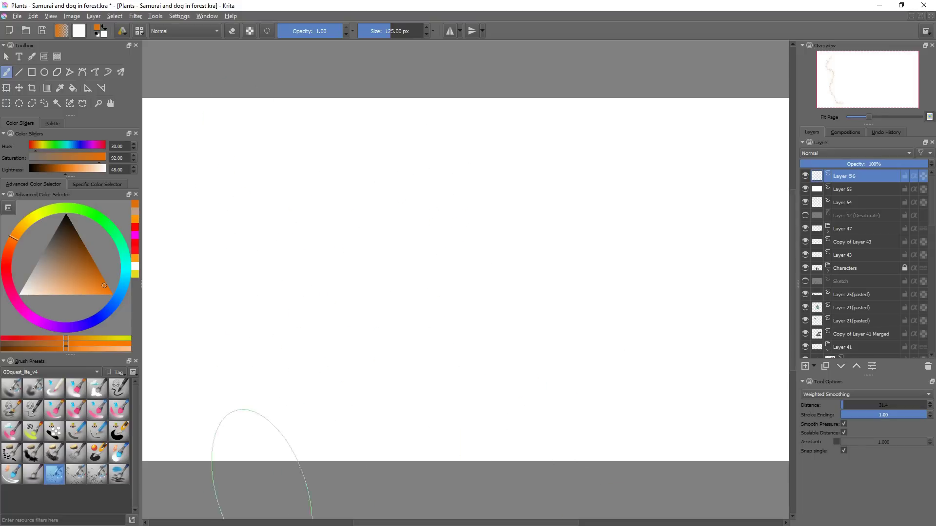
Spray elongated orange streaks down the left part of the canvas with the streak splatter brush at 208 px
drag(239, 122, 281, 351)
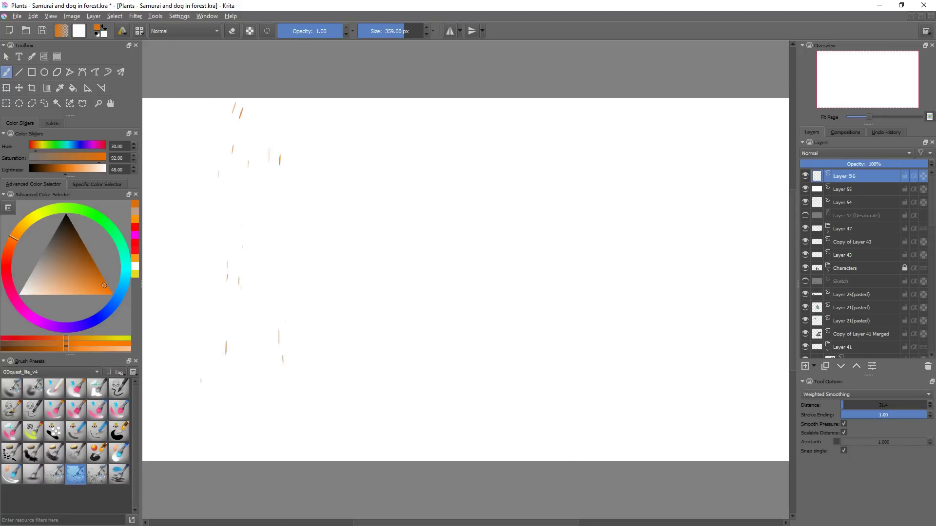
key(ctrl+z)
key(bracketleft)
key(bracketleft)
mouse_move(214, 117)
mouse_down()
mouse_move(234, 368)
mouse_move(246, 455)
mouse_up()
drag(234, 178, 318, 403)
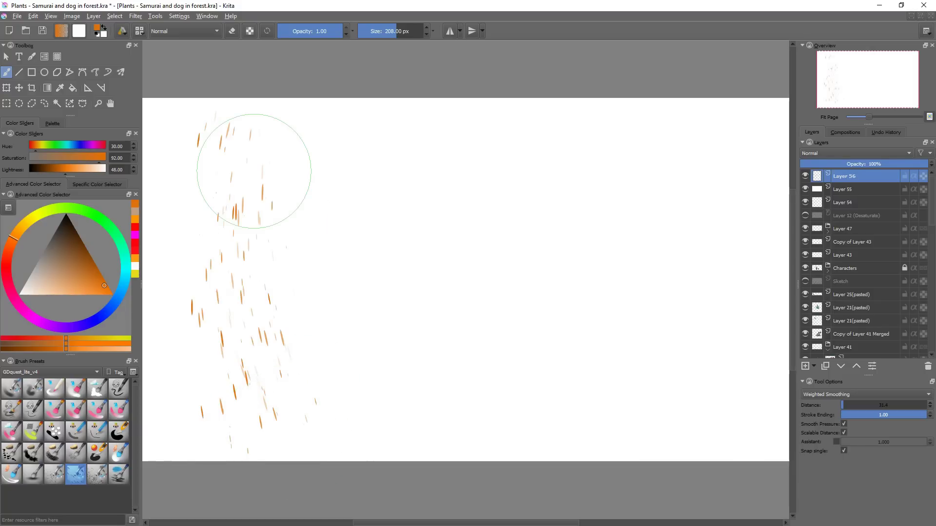
Try the first spray splatter preset at 314 px beside the streaks and undo its dabs
click(54, 474)
click(428, 195)
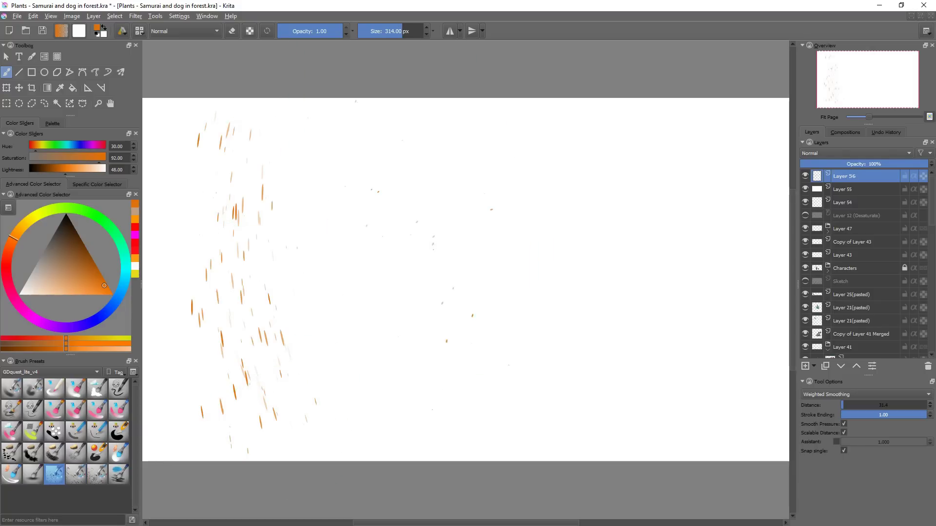
drag(663, 234, 567, 319)
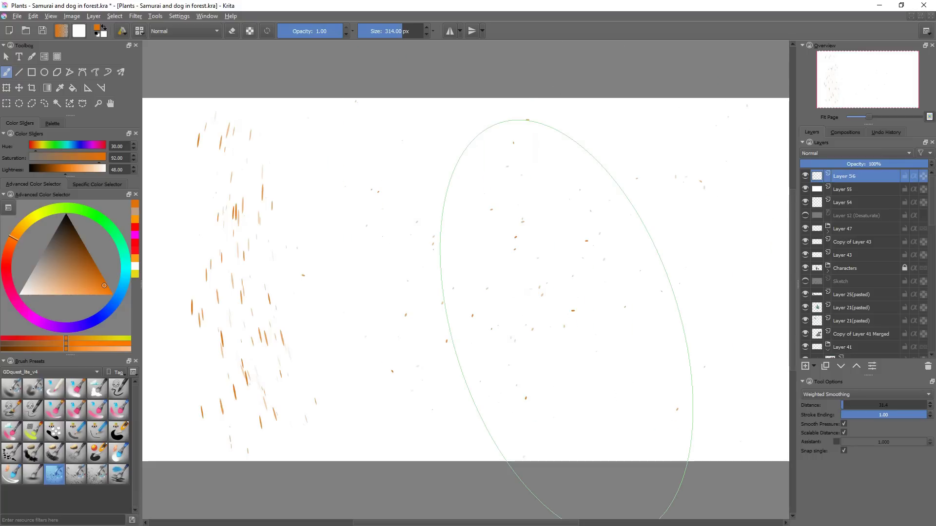
key(ctrl+z)
Switch to the GDquest_Spray_Splatter_Round preset, try scattered round dabs at 327 px and remove them
click(97, 475)
key(ctrl+z)
mouse_move(461, 257)
shift+mouse_down()
mouse_move(527, 278)
mouse_move(555, 267)
mouse_move(485, 408)
shift+mouse_up()
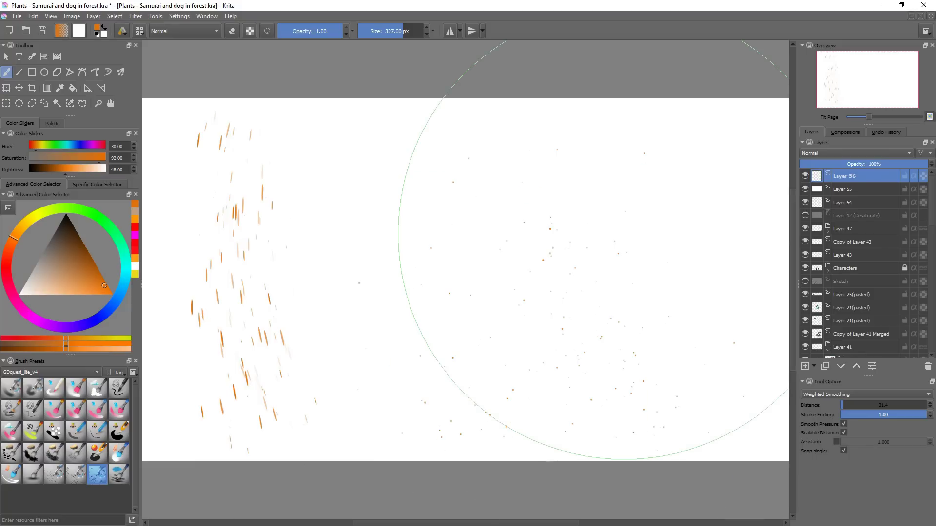
key(Delete)
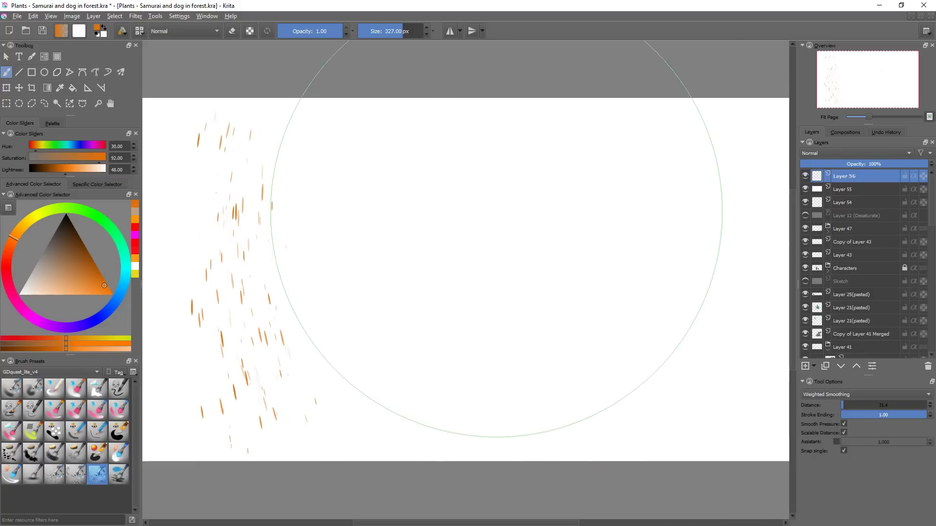
Reduce the round splatter brush to 15 px, try a winding stroke beside the streaks and remove it
key(bracketleft)
key(bracketleft)
key(bracketleft)
key(bracketleft)
key(bracketleft)
key(bracketleft)
key(bracketleft)
key(bracketleft)
key(bracketleft)
key(bracketleft)
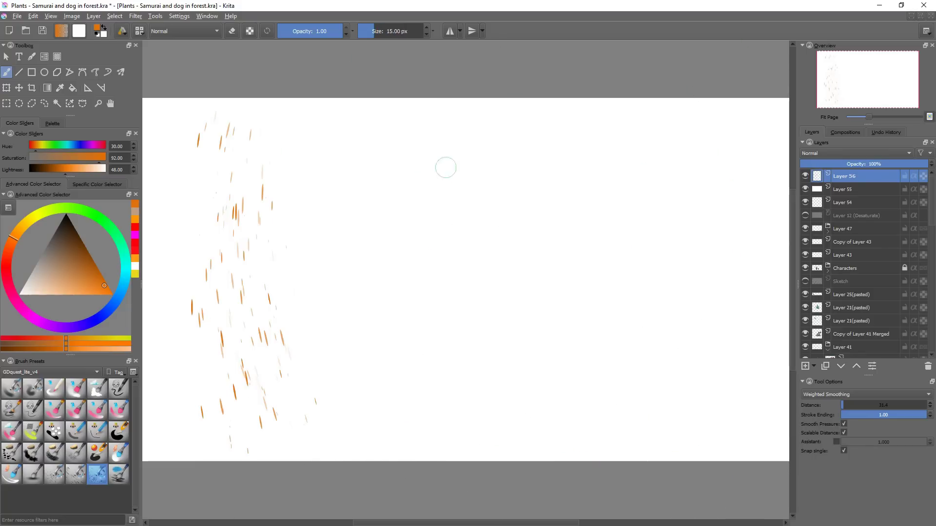
mouse_move(481, 128)
mouse_down()
mouse_move(464, 226)
mouse_move(509, 336)
mouse_move(578, 269)
mouse_up()
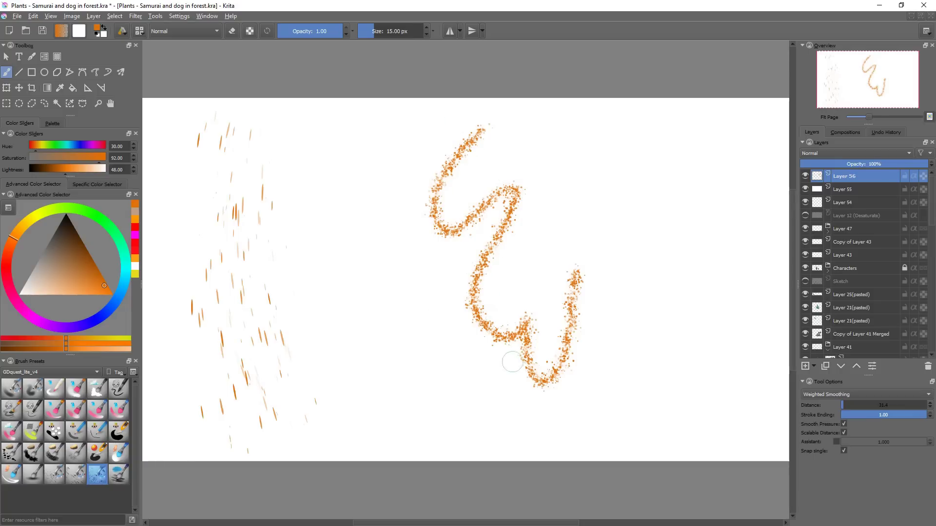
key(Delete)
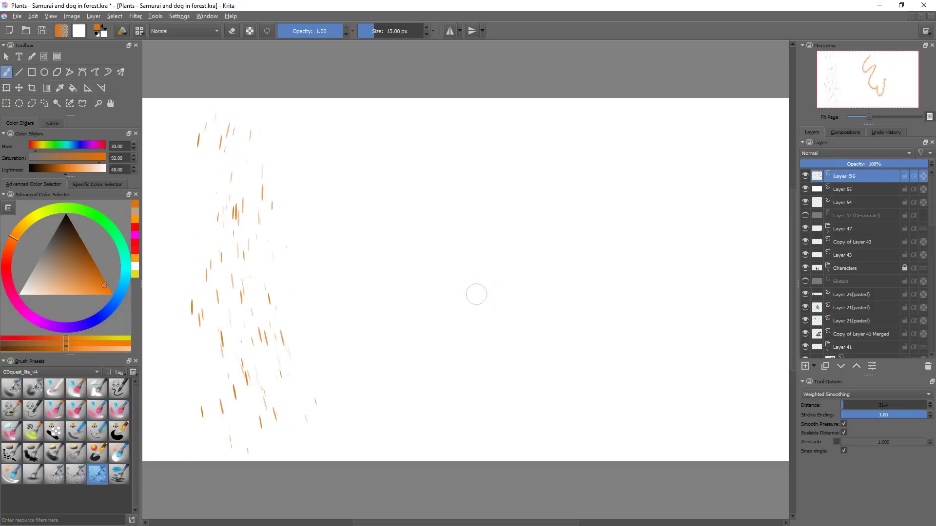
Try another vertical stroke with a slightly larger round splatter brush, remove it and shrink the brush again
key(bracketright)
key(bracketright)
key(bracketright)
mouse_move(473, 140)
mouse_down()
mouse_move(485, 423)
mouse_move(508, 430)
mouse_move(476, 410)
mouse_move(471, 190)
mouse_move(480, 248)
mouse_move(470, 164)
mouse_move(487, 419)
mouse_up()
key(Delete)
key(bracketleft)
key(bracketleft)
key(bracketleft)
key(ctrl+z)
key(ctrl+z)
Open the brush editor for the round splatter preset and review its spray area, brush tip and spray shape settings
key(F5)
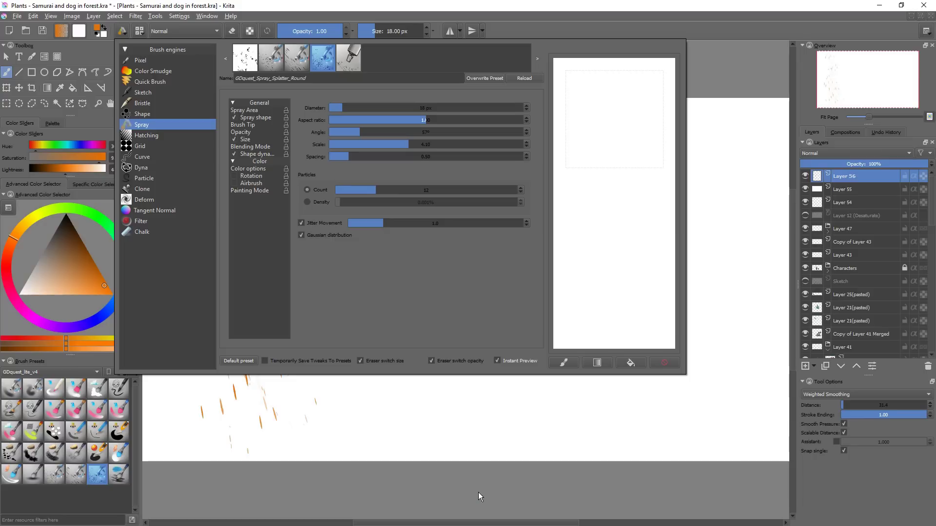
click(256, 110)
click(253, 126)
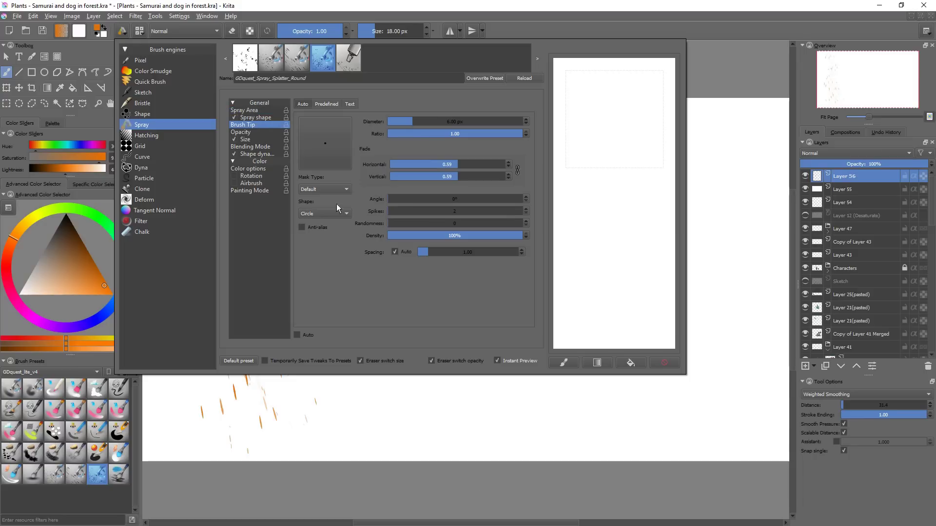
click(255, 118)
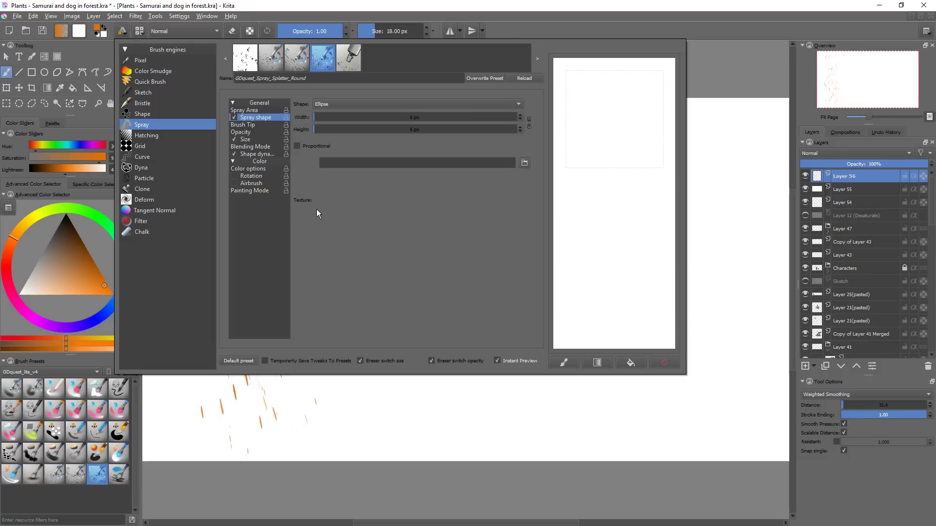
Link the width and height of the elliptical spray shape and set both to 39 px
click(517, 114)
drag(410, 128, 357, 131)
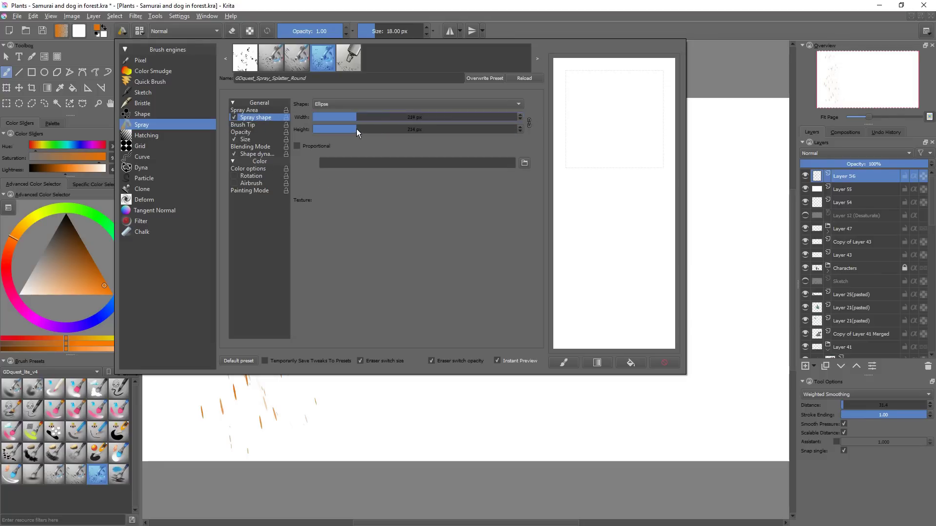
click(319, 129)
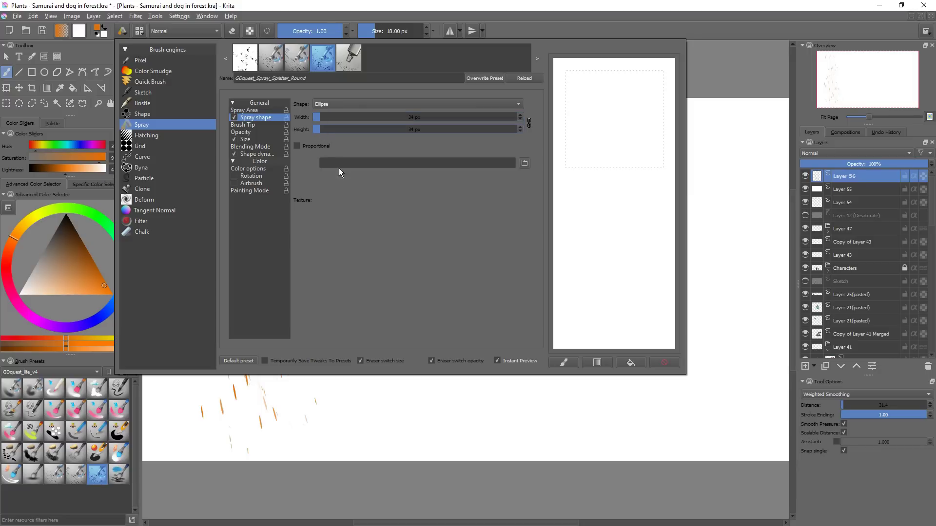
Leave the brush editor, try a stroke with the enlarged round particles low on the canvas and undo it
mouse_move(631, 114)
mouse_down()
mouse_move(611, 143)
mouse_move(612, 267)
mouse_up()
click(472, 426)
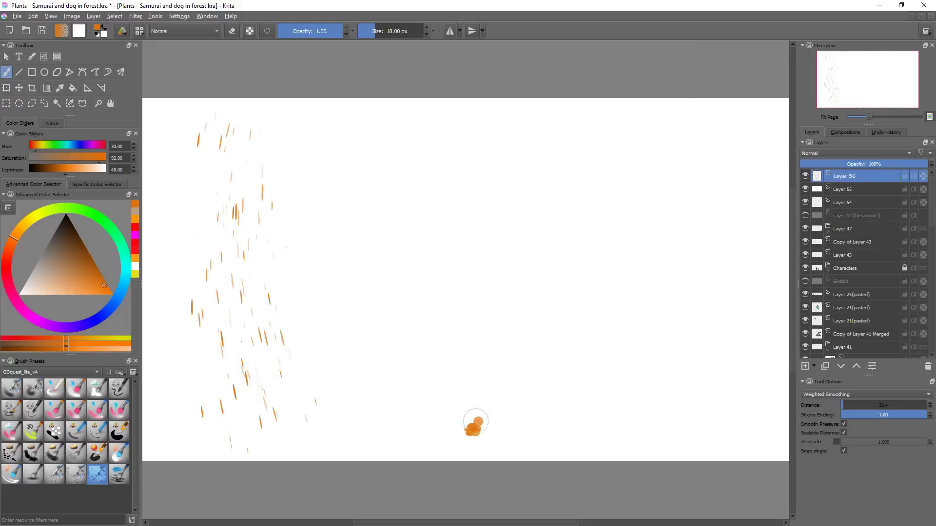
mouse_move(475, 429)
mouse_down()
mouse_move(450, 234)
mouse_move(551, 336)
mouse_up()
key(ctrl+z)
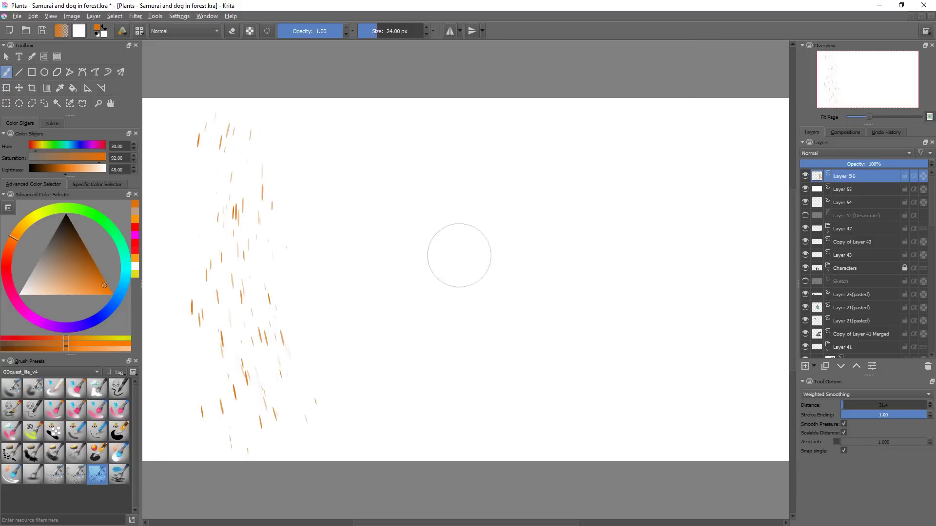
Try long round splatter strokes down the canvas at 66 px and 126 px, undoing each one
mouse_move(458, 136)
mouse_down()
mouse_move(456, 195)
mouse_move(566, 458)
mouse_up()
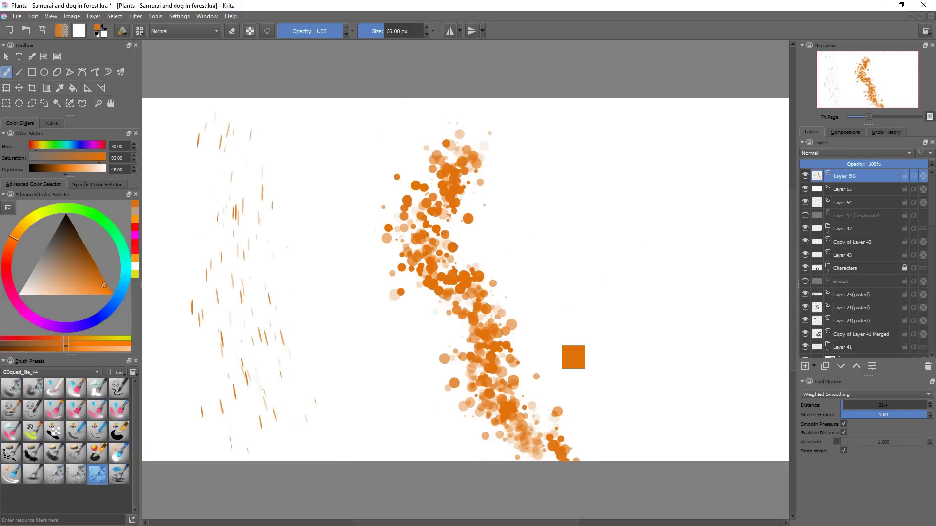
key(ctrl+z)
mouse_move(610, 105)
mouse_down()
mouse_move(634, 137)
mouse_move(438, 453)
mouse_move(424, 446)
mouse_up()
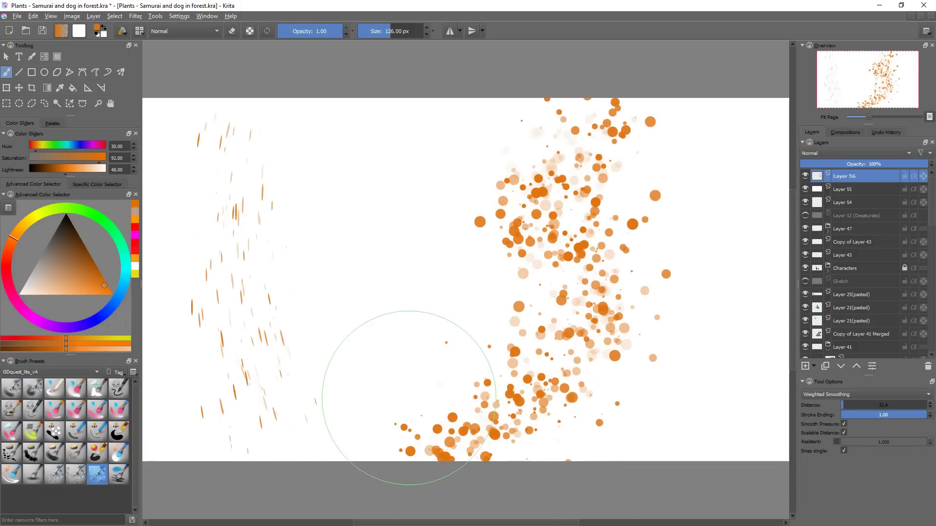
key(ctrl+z)
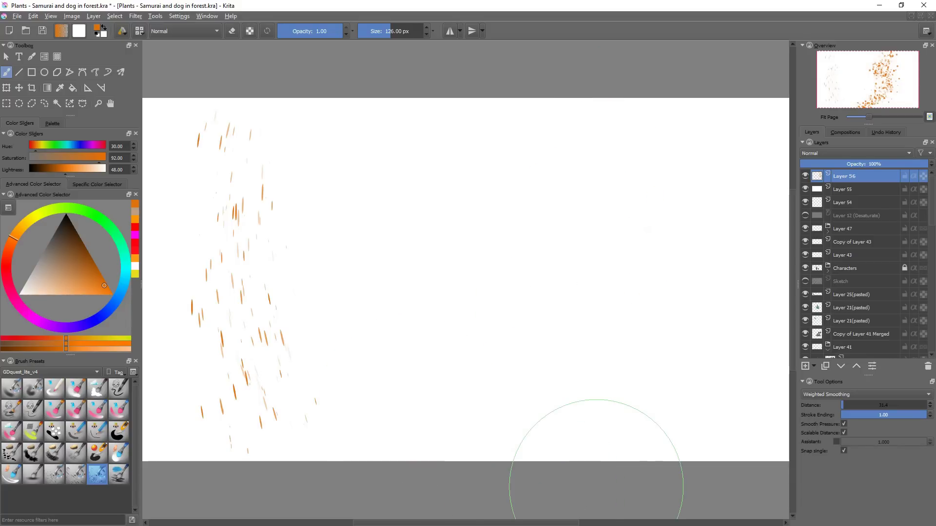
Switch to the streaky directional splatter preset, try one vertical stroke and set the brush size to 162 px
click(76, 477)
drag(404, 122, 438, 481)
key(ctrl+z)
shift+drag(480, 252, 414, 219)
Try several vertical streak strokes near the middle of the canvas and undo them
mouse_move(465, 112)
mouse_down()
mouse_move(463, 439)
mouse_move(473, 429)
mouse_up()
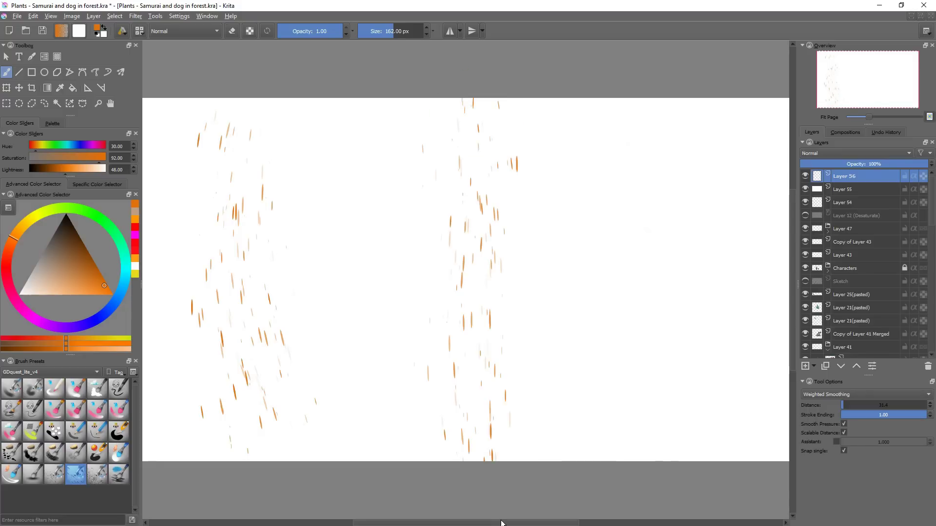
drag(519, 161, 530, 420)
drag(509, 142, 536, 515)
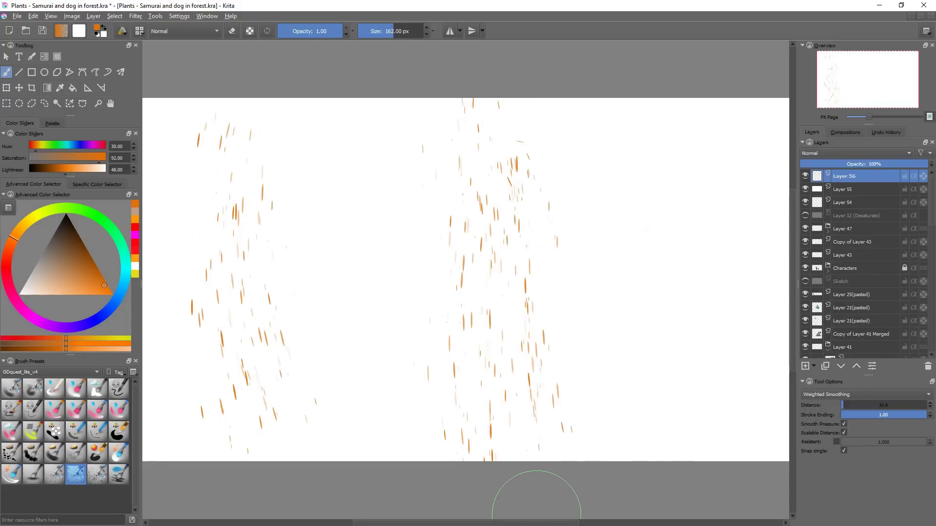
key(ctrl+z)
key(ctrl+z)
key(ctrl+z)
key(ctrl+z)
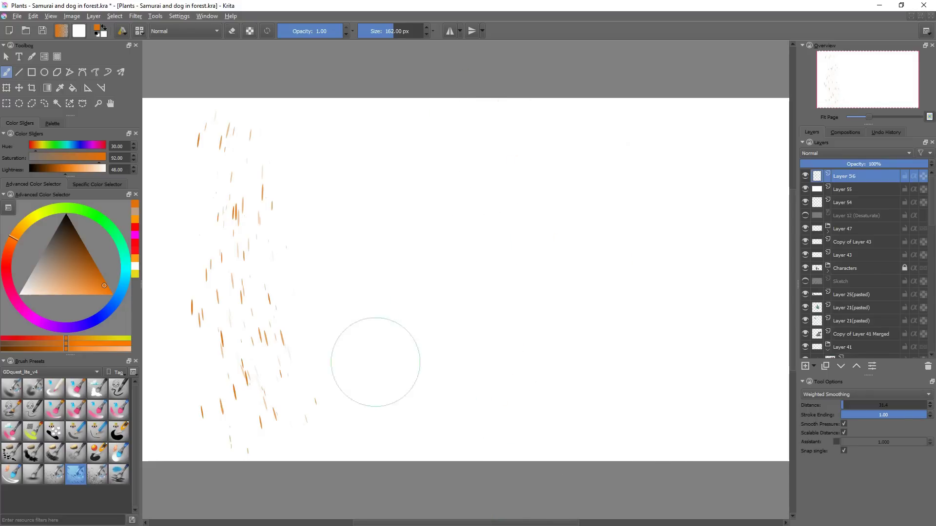
Spray three parallel diagonal streak strokes at 162 px, rising from the lower middle to the canvas's upper corner
drag(374, 396, 746, 139)
drag(425, 410, 768, 177)
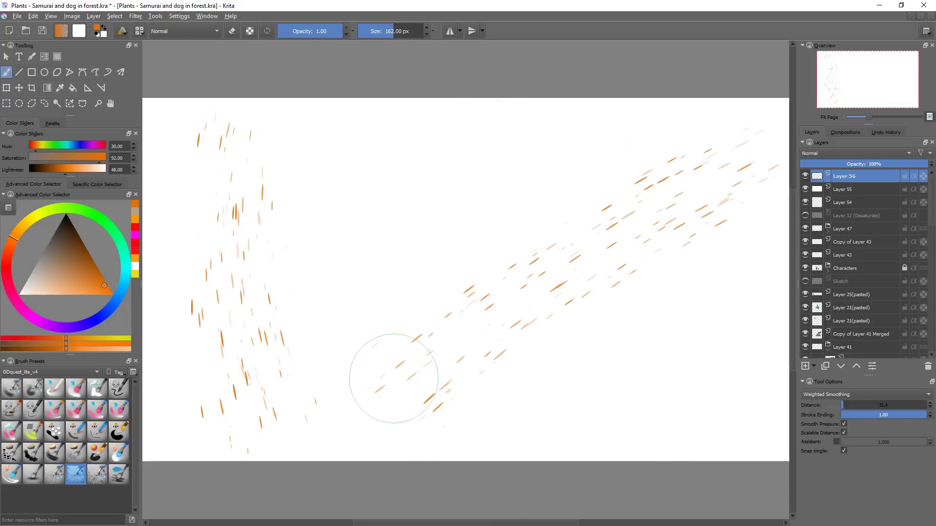
drag(360, 378, 744, 94)
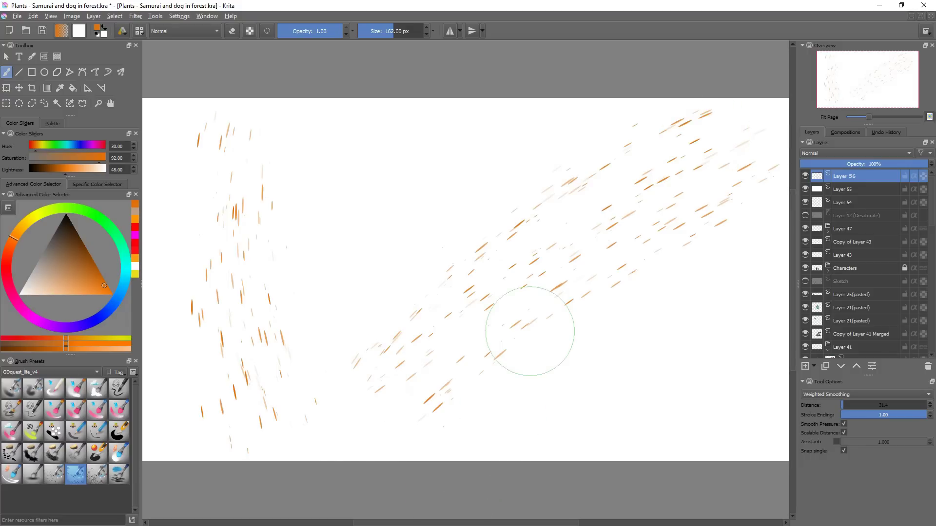
Undo the diagonal streaks and the older vertical streaks until the canvas is blank
key(ctrl+z)
key(ctrl+z)
key(ctrl+z)
key(ctrl+z)
key(ctrl+z)
key(ctrl+z)
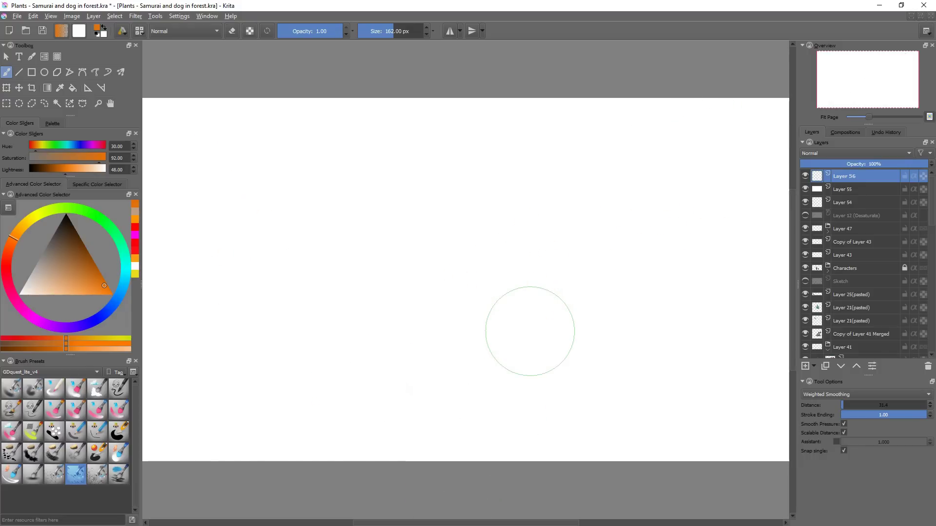
Select the 1 px hard pixel brush preset, try a short vertical line and undo it
click(54, 432)
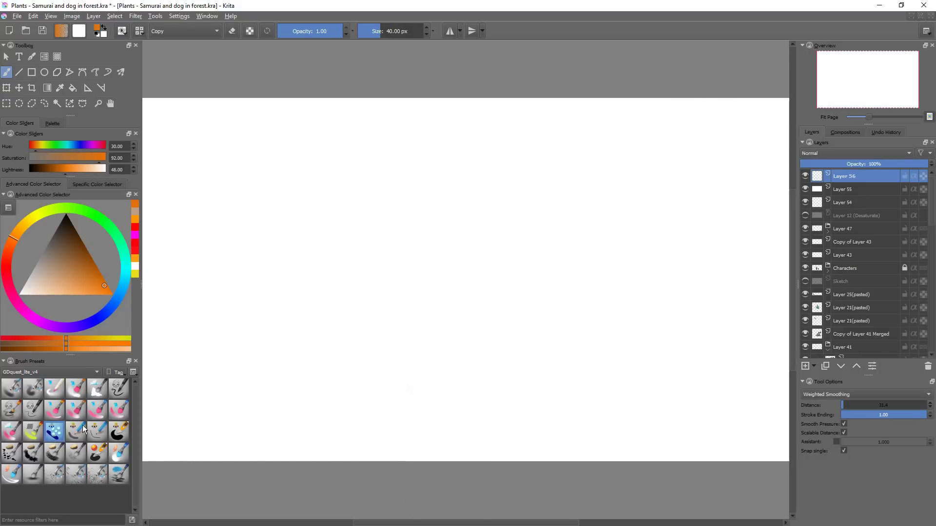
click(118, 434)
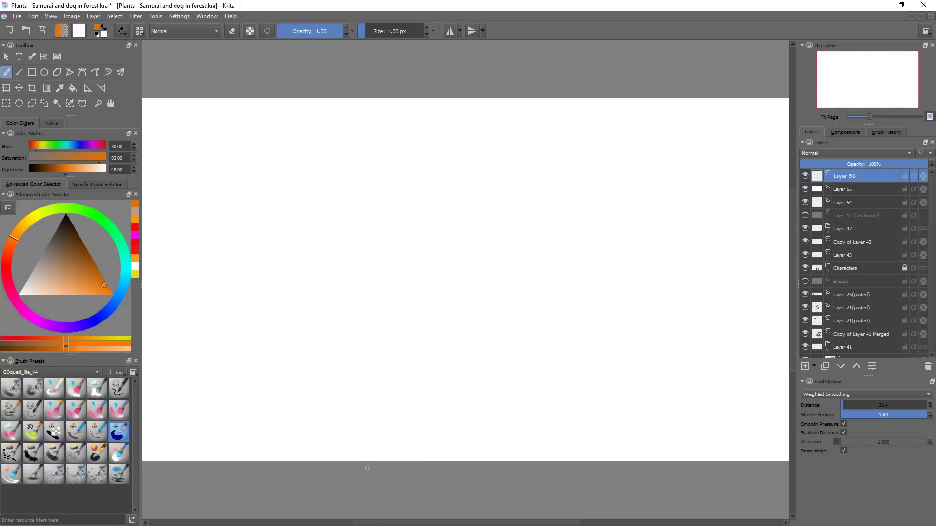
click(371, 359)
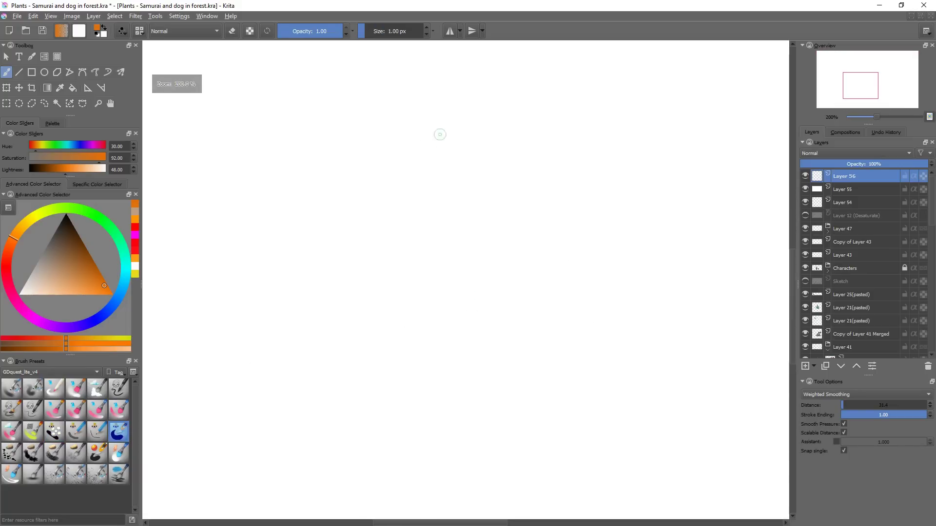
mouse_move(482, 129)
mouse_down()
mouse_move(352, 229)
mouse_move(469, 300)
mouse_move(480, 195)
mouse_up()
key(ctrl+z)
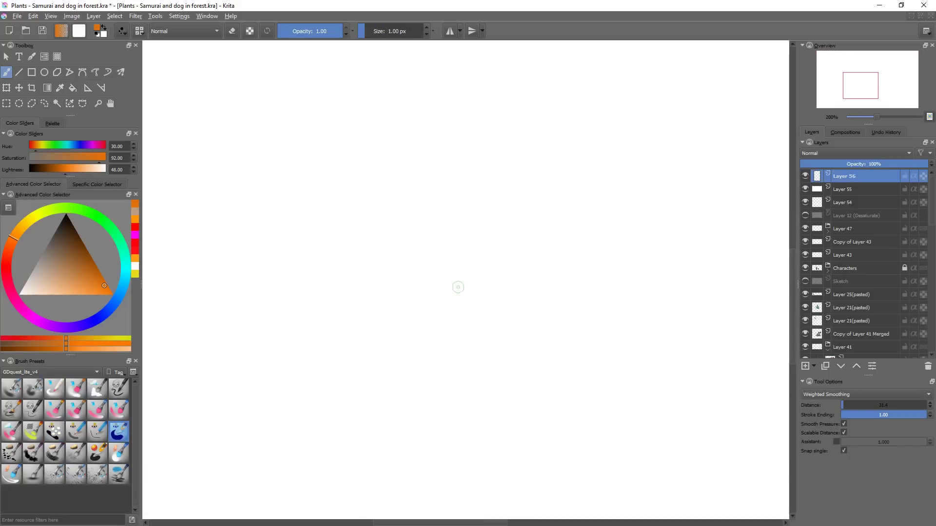
Paint a solid orange blob of individual pixels with the 1 px brush at 6,400% zoom
drag(432, 292, 521, 191)
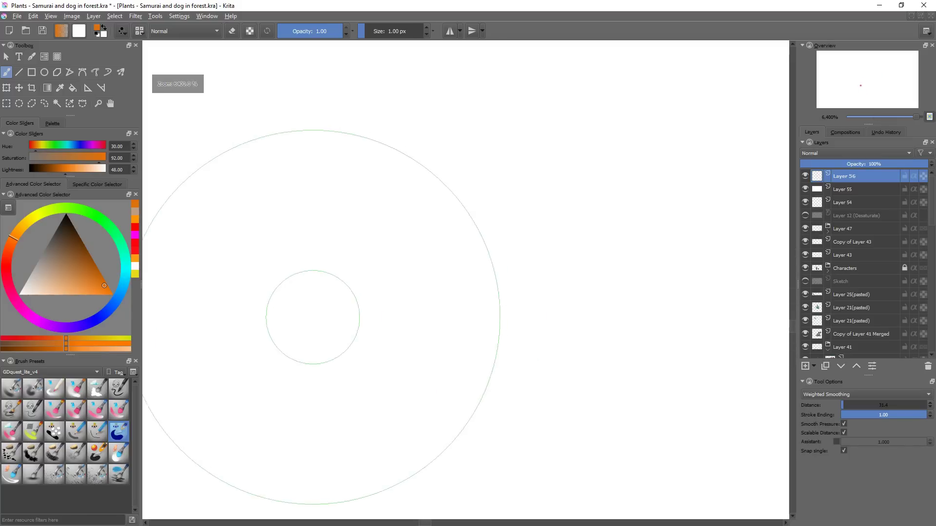
mouse_move(317, 307)
mouse_down()
mouse_move(355, 229)
mouse_move(479, 197)
mouse_move(666, 260)
mouse_up()
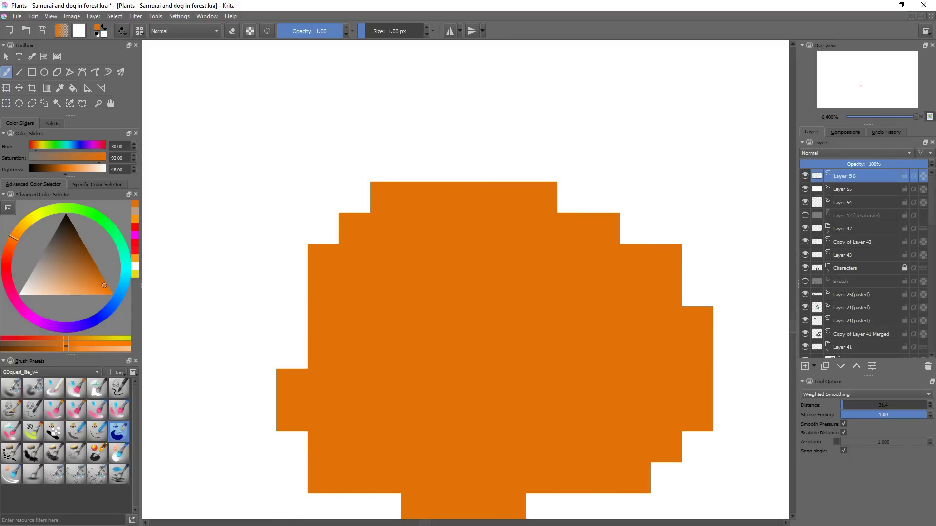
drag(291, 322, 292, 385)
mouse_move(604, 352)
mouse_down()
mouse_move(549, 307)
mouse_move(556, 285)
mouse_up()
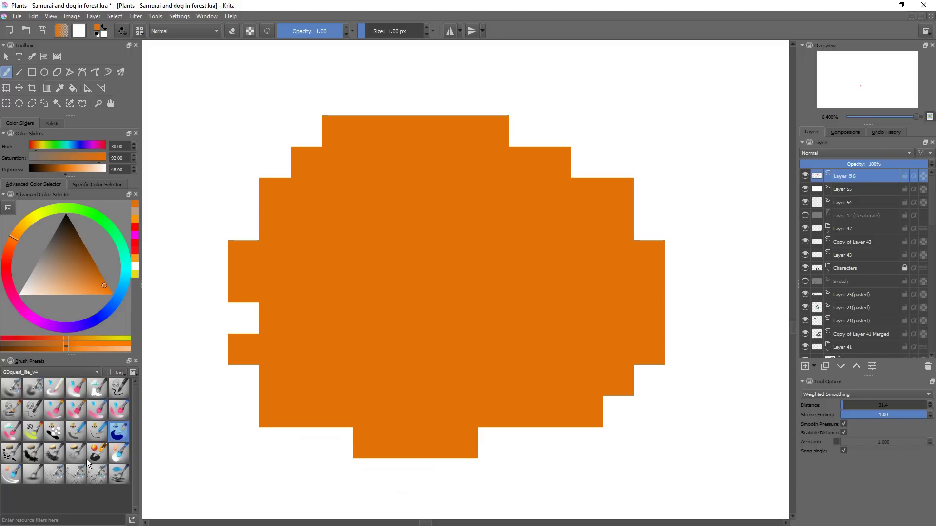
Switch to the Copy-mode pixel preset at 19.83 px, reshape the orange blob's edges and undo the last smear
drag(604, 317, 551, 245)
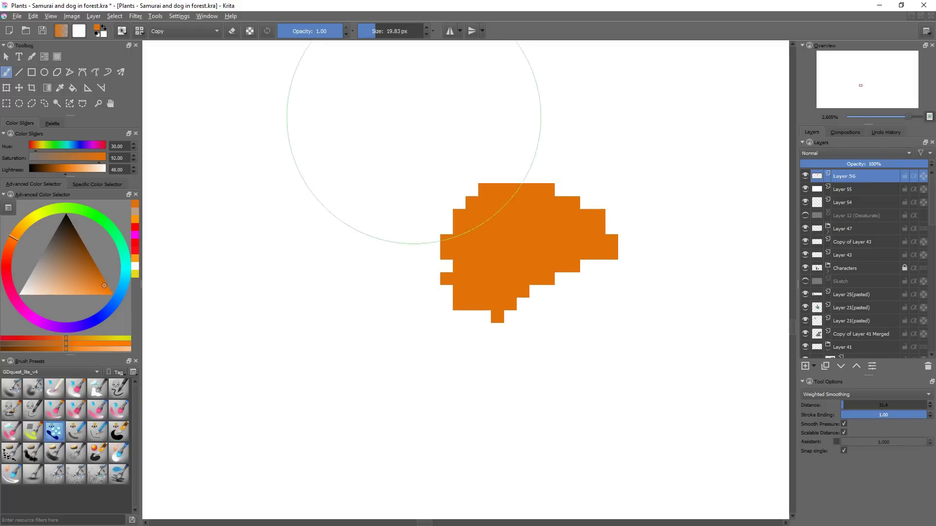
drag(414, 117, 422, 180)
drag(349, 332, 385, 316)
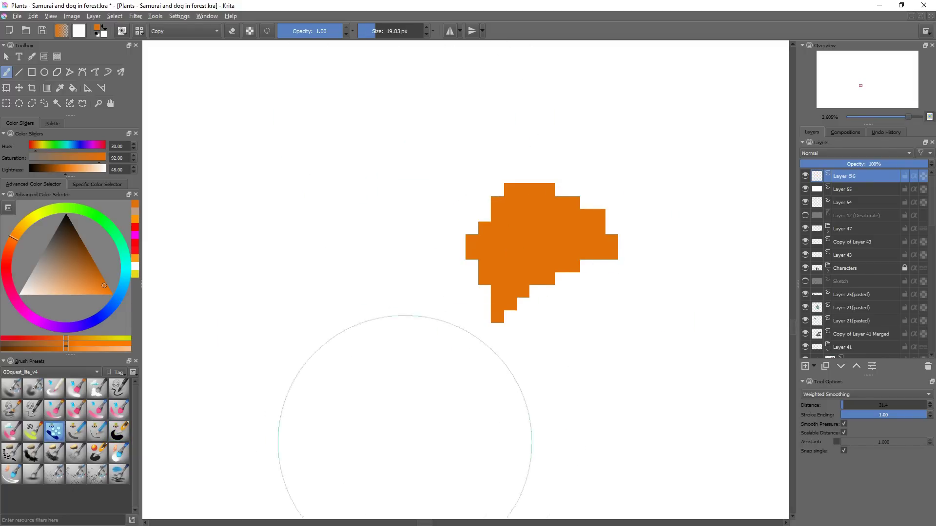
mouse_move(404, 442)
mouse_down()
mouse_move(543, 424)
mouse_move(543, 466)
mouse_move(517, 385)
mouse_up()
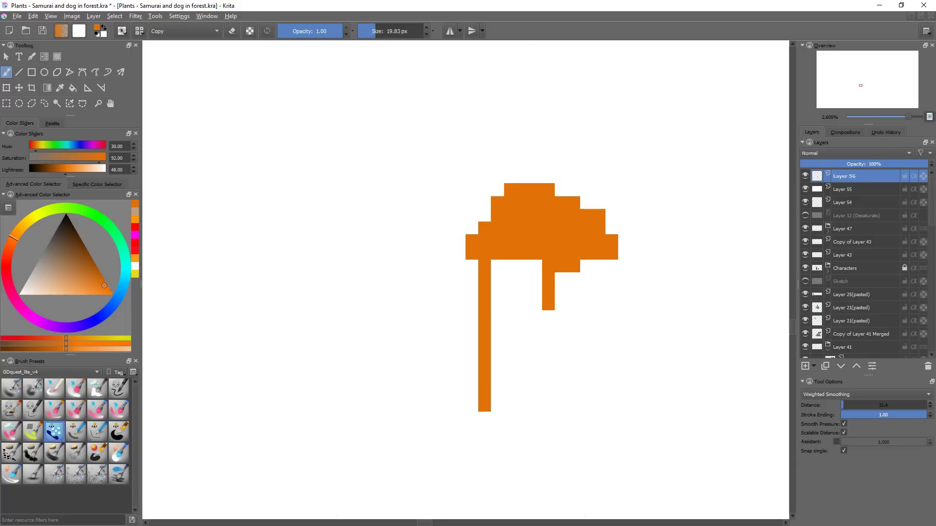
drag(484, 405, 484, 419)
key(ctrl+z)
Set the Copy-mode brush to 15.40 px and pull the orange blob into a U shape
mouse_move(564, 310)
shift+mouse_down()
mouse_move(534, 267)
mouse_move(557, 457)
mouse_move(525, 405)
mouse_move(339, 413)
mouse_move(489, 324)
mouse_move(378, 395)
mouse_move(322, 134)
shift+mouse_up()
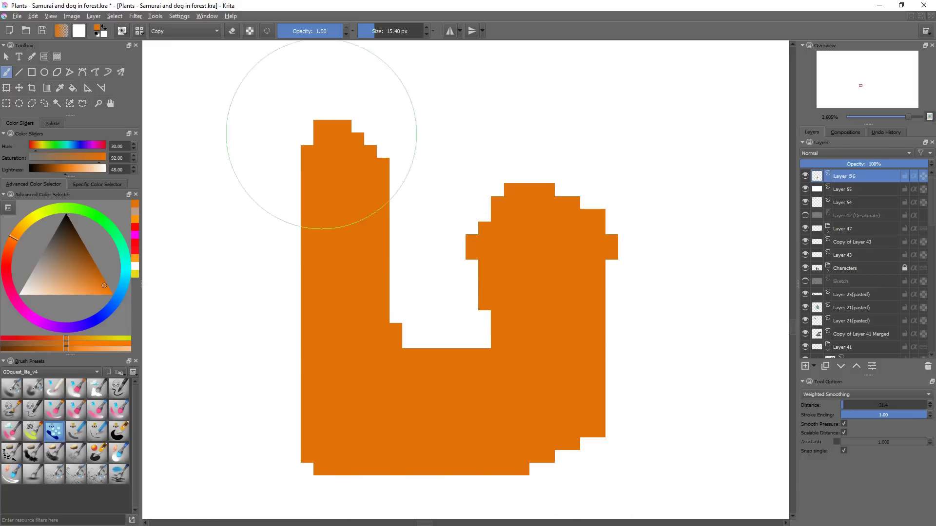
ctrl+drag(551, 317, 442, 426)
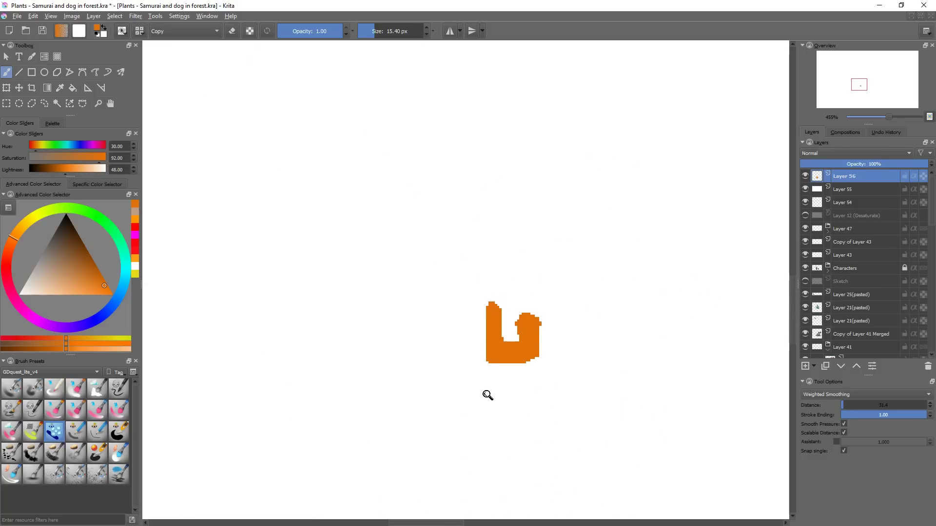
ctrl+drag(488, 395, 544, 336)
Undo the U shape's upright arm, try pulling two legs down from the orange shape and undo them
key(ctrl+z)
drag(574, 308, 561, 322)
key(ctrl+z)
drag(497, 305, 501, 389)
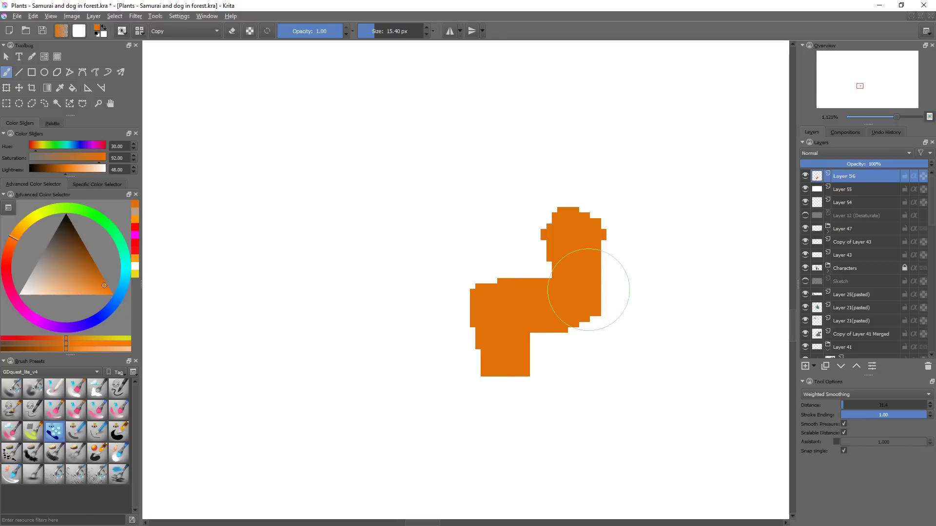
drag(589, 290, 587, 390)
key(ctrl+z)
key(ctrl+z)
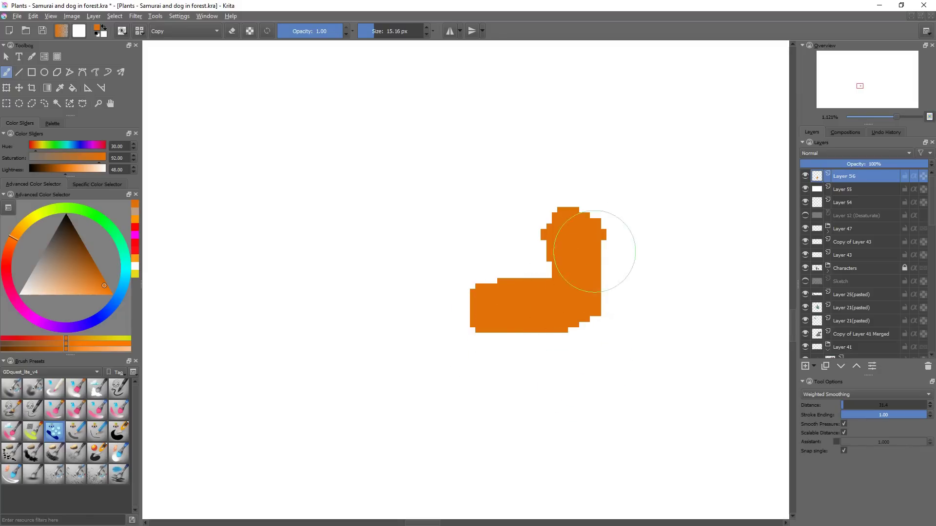
Set the brush to 17.54 px, pull legs down from the orange shape and clear the canvas
shift+drag(594, 251, 576, 254)
key(bracketright)
key(bracketright)
click(613, 252)
click(498, 362)
drag(574, 330, 555, 378)
key(ctrl+z)
drag(497, 341, 500, 377)
drag(588, 326, 590, 387)
drag(488, 310, 475, 295)
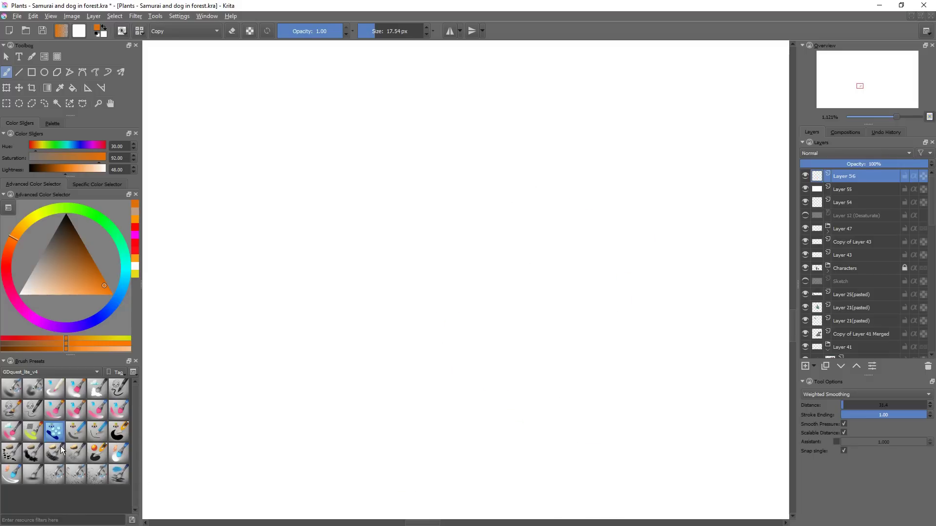
Select the speckled texture preset at 166.55 px and pick a muted blue with hue 229, saturation 19 and lightness 47
click(61, 447)
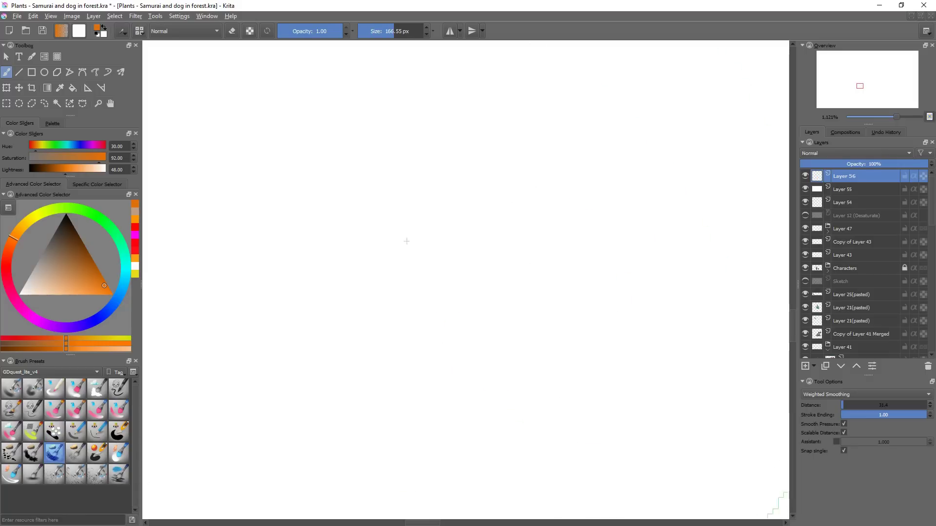
drag(46, 325, 104, 311)
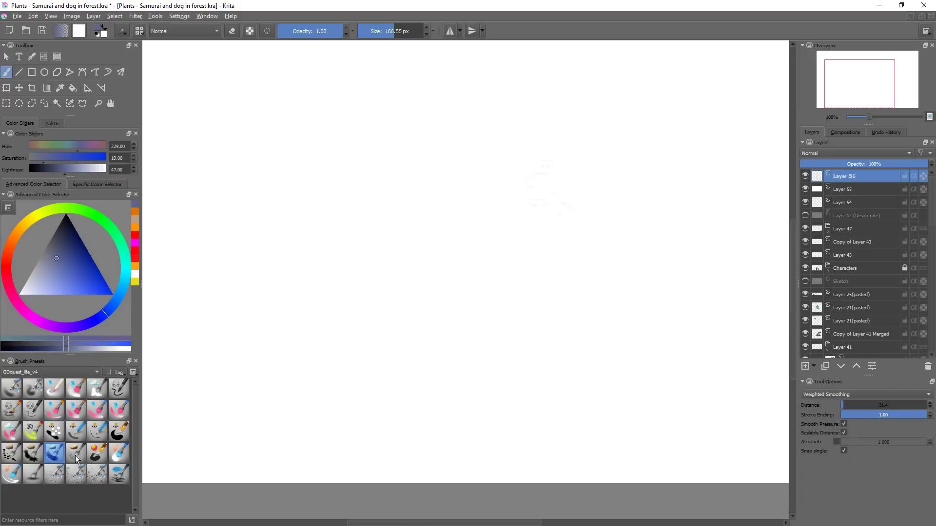
click(51, 455)
Try two muted blue texture strokes across the canvas, clearing the layer after each
mouse_move(361, 161)
mouse_down()
mouse_move(234, 273)
mouse_move(439, 209)
mouse_move(418, 289)
mouse_up()
key(Delete)
mouse_move(234, 273)
mouse_down()
mouse_move(273, 253)
mouse_move(351, 264)
mouse_move(533, 252)
mouse_up()
key(Delete)
Try a light speckled patch and a dense blue textured mass beside it, and undo both
drag(397, 192, 316, 241)
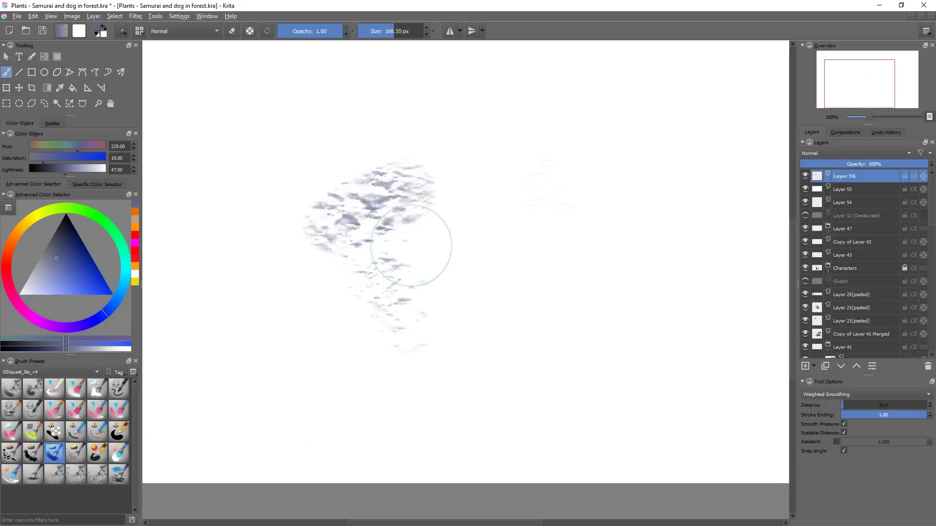
mouse_move(420, 243)
mouse_down()
mouse_move(609, 165)
mouse_move(526, 312)
mouse_move(648, 283)
mouse_move(564, 386)
mouse_up()
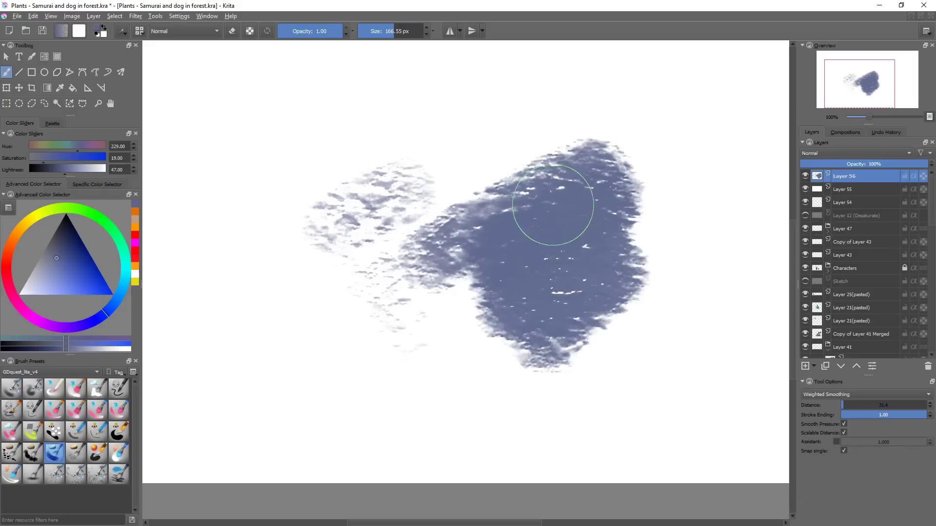
mouse_move(507, 208)
mouse_down()
mouse_move(550, 155)
mouse_move(483, 185)
mouse_move(493, 249)
mouse_up()
key(ctrl+z)
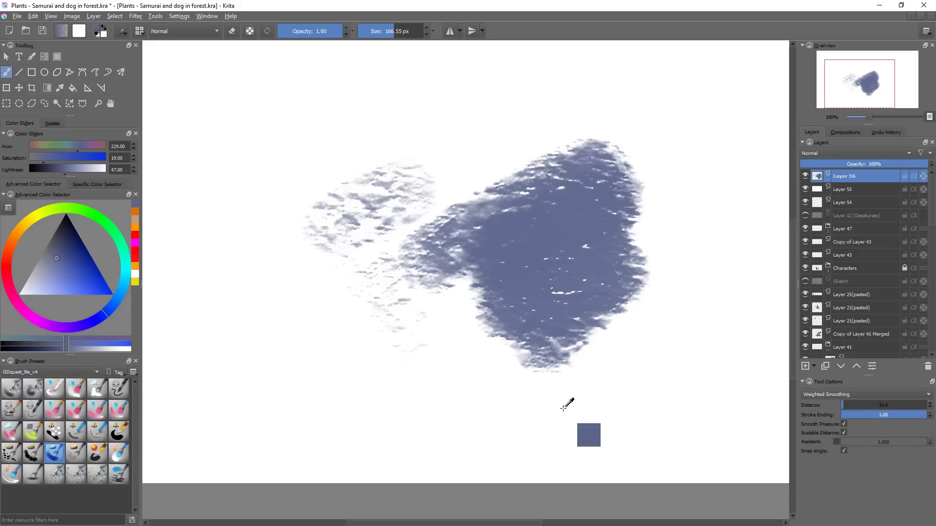
key(ctrl+z)
key(ctrl+z)
Switch to the neighbouring texture preset, try and undo a 508.80 px stroke, and reduce the brush to 183.21 px
mouse_move(301, 275)
mouse_down()
mouse_move(442, 210)
mouse_move(411, 349)
mouse_up()
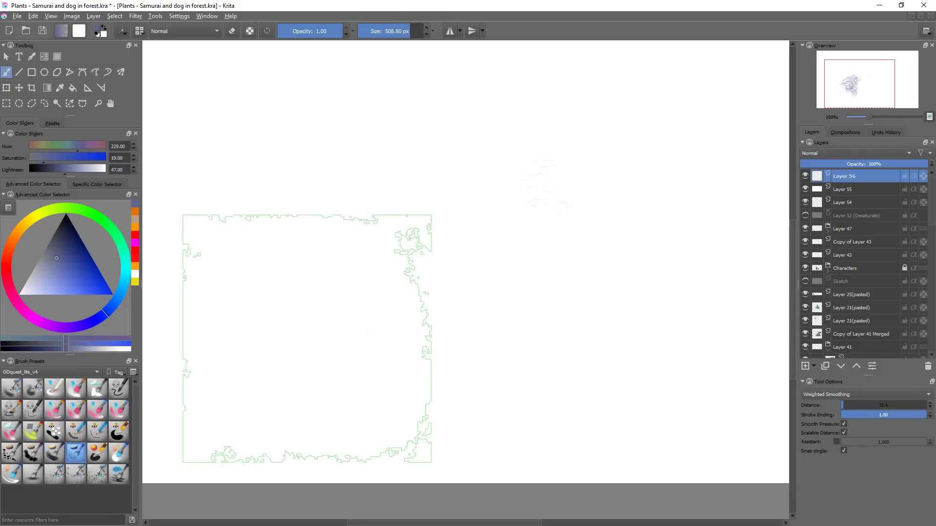
mouse_move(295, 280)
mouse_down()
mouse_move(407, 263)
mouse_move(480, 337)
mouse_move(548, 248)
mouse_move(421, 288)
mouse_move(363, 341)
mouse_move(485, 219)
mouse_move(441, 317)
mouse_move(509, 329)
mouse_move(519, 353)
mouse_up()
key(ctrl+z)
mouse_move(504, 309)
shift+mouse_down()
mouse_move(400, 296)
mouse_move(424, 324)
shift+mouse_up()
key(ctrl+z)
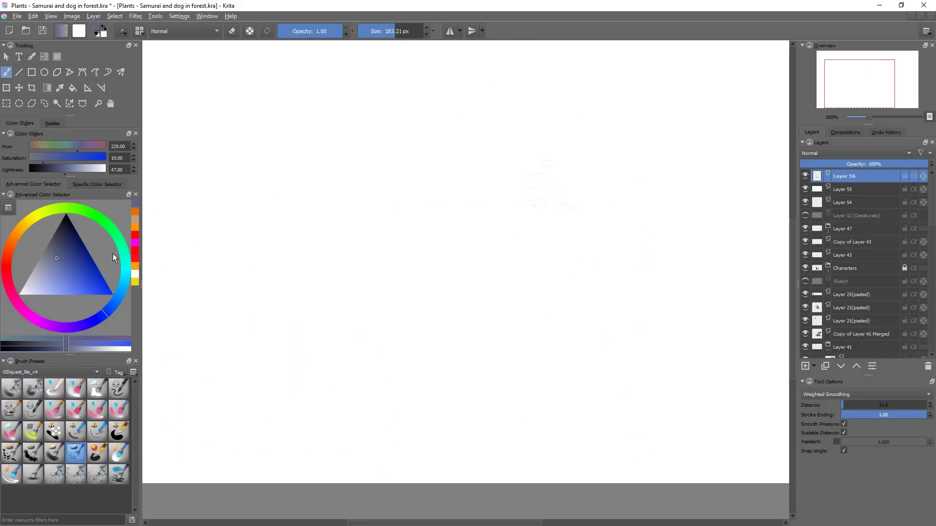
Pick a muted green with hue 101, saturation 27 and lightness 53, and try texture strokes at 128.83 px
click(96, 217)
drag(53, 268, 59, 265)
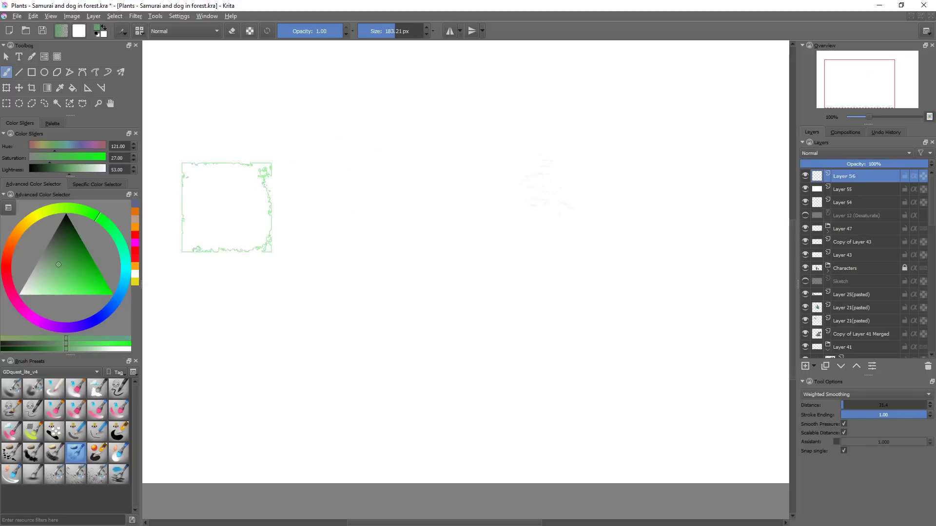
click(77, 211)
drag(405, 186, 424, 283)
mouse_move(541, 195)
mouse_down()
mouse_move(429, 258)
mouse_move(500, 244)
mouse_move(476, 220)
mouse_move(511, 237)
mouse_up()
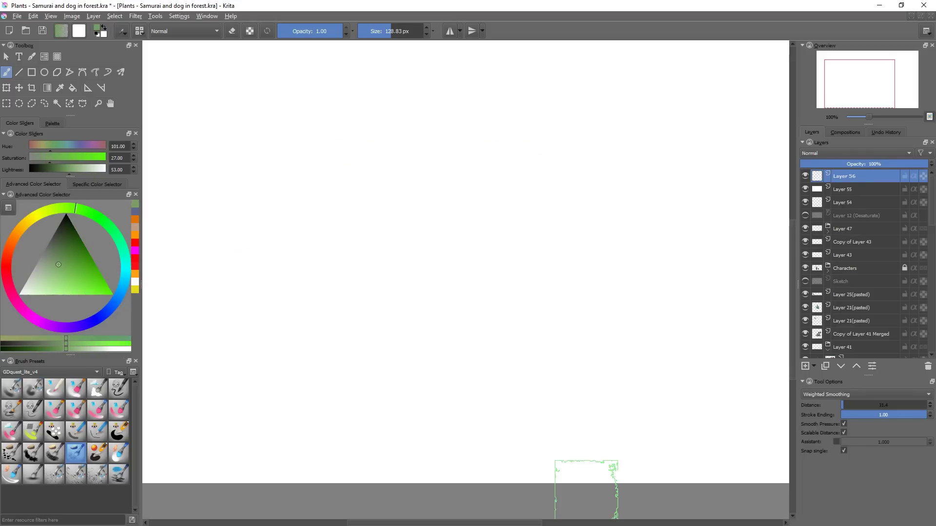
Switch to the soft-edged flat brush preset at 110 px and try several green strokes across the blank test layer
click(64, 411)
mouse_move(456, 241)
mouse_down()
mouse_move(539, 157)
mouse_move(607, 385)
mouse_up()
key(ctrl+z)
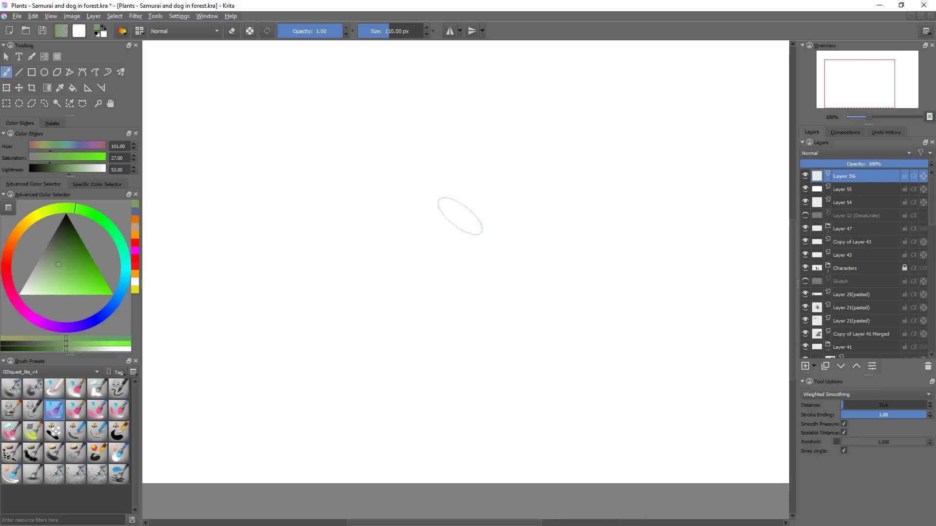
mouse_move(459, 216)
mouse_down()
mouse_move(502, 161)
mouse_move(565, 116)
mouse_up()
drag(499, 254, 628, 165)
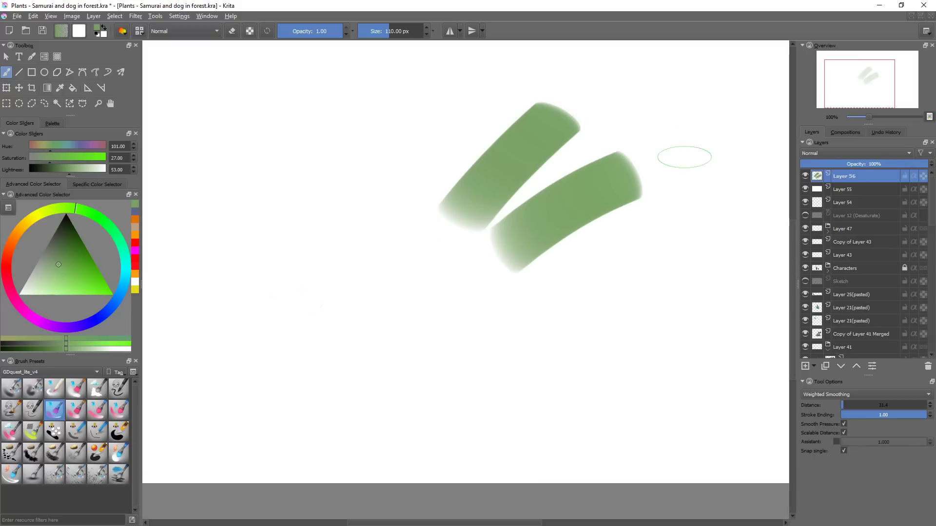
drag(305, 291, 315, 188)
drag(367, 284, 387, 186)
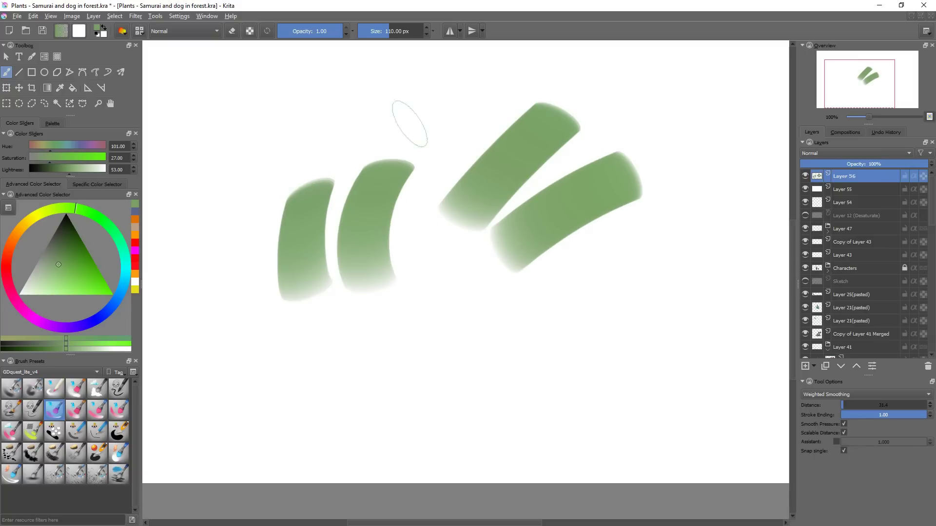
drag(414, 306, 565, 363)
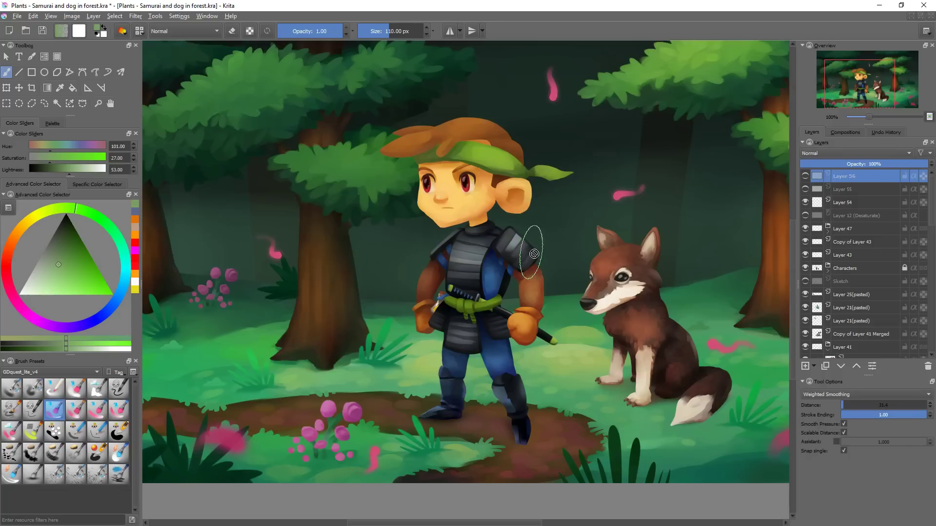
Select the background's Layer 15 in the forest painting, and try and undo a green stroke behind the characters
click(485, 202)
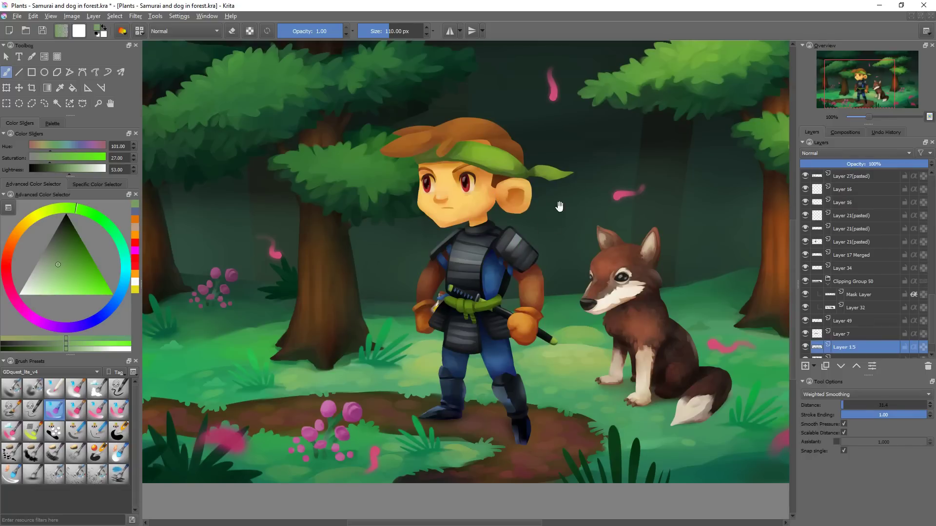
drag(558, 202, 524, 273)
mouse_move(560, 233)
mouse_down()
mouse_move(641, 197)
mouse_move(761, 376)
mouse_up()
key(ctrl+z)
Enlarge the brush to 263.38 px and try broad green strokes over the dark forest background
shift+drag(538, 243, 617, 251)
mouse_move(532, 351)
mouse_down()
mouse_move(693, 263)
mouse_move(707, 302)
mouse_up()
key(ctrl+z)
mouse_move(655, 109)
mouse_down()
mouse_move(553, 234)
mouse_move(709, 303)
mouse_up()
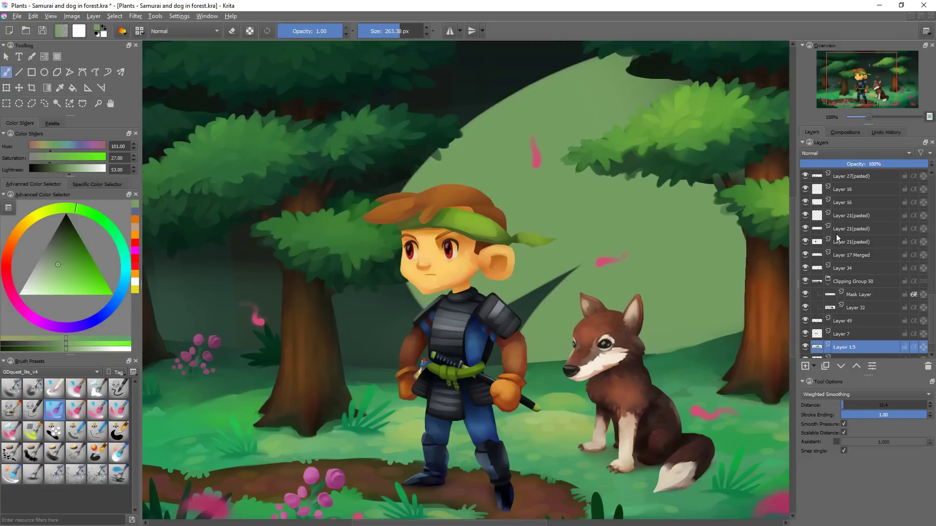
Undo the broad green background strokes and try a yellow stroke between the trees at 151.78 px
mouse_move(650, 296)
ctrl+mouse_down()
mouse_move(560, 378)
mouse_move(651, 351)
ctrl+mouse_up()
key(1)
drag(688, 314, 200, 328)
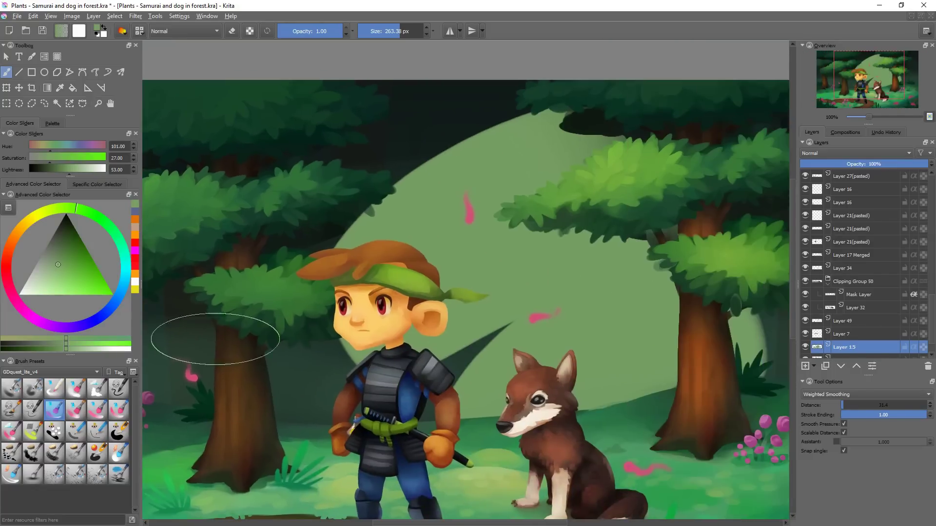
key(ctrl+z)
mouse_move(622, 157)
mouse_down()
mouse_move(541, 331)
mouse_move(707, 319)
mouse_up()
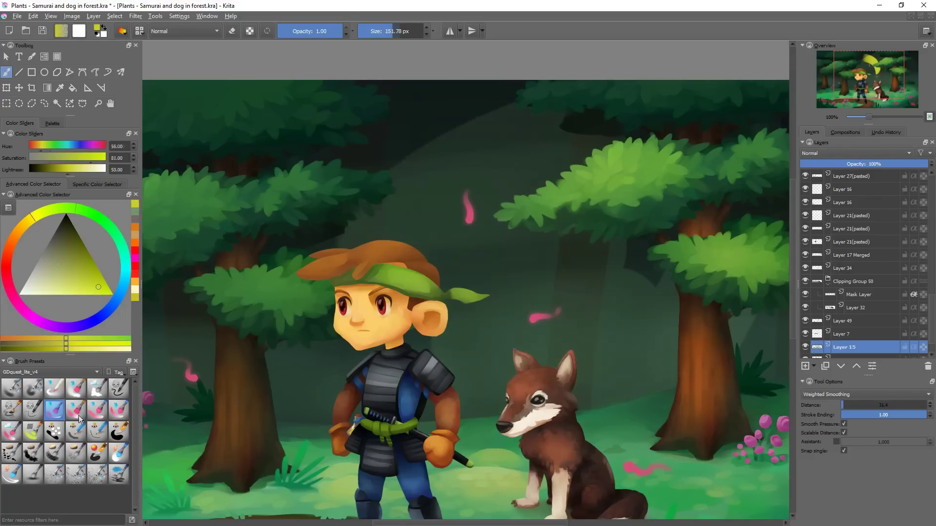
Switch to the neighbouring pink-bristle preset, and try and undo a yellow stroke in the background at 45.99 px
click(75, 409)
mouse_move(511, 119)
mouse_down()
mouse_move(541, 292)
mouse_move(634, 342)
mouse_up()
key(ctrl+z)
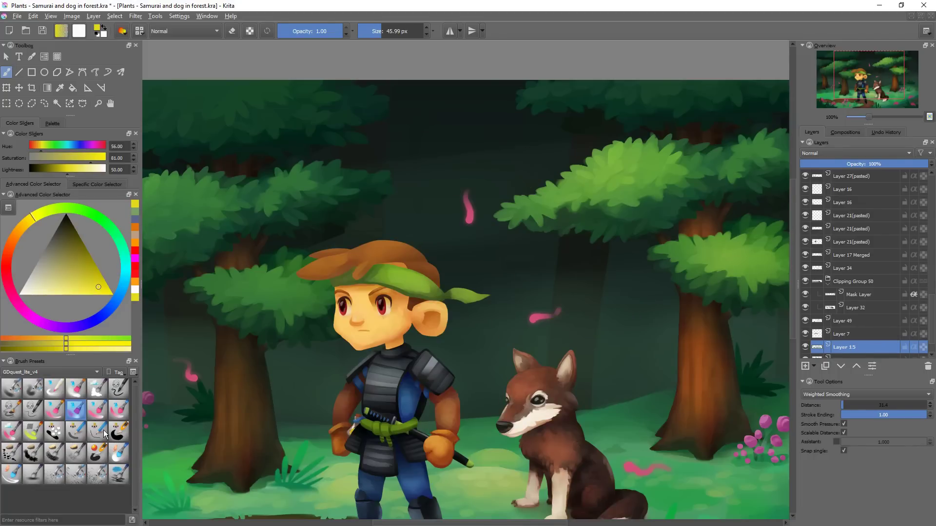
Switch to the next preset and try yellow zigzag strokes above the samurai at 32 px, undoing between attempts
click(97, 409)
key(2)
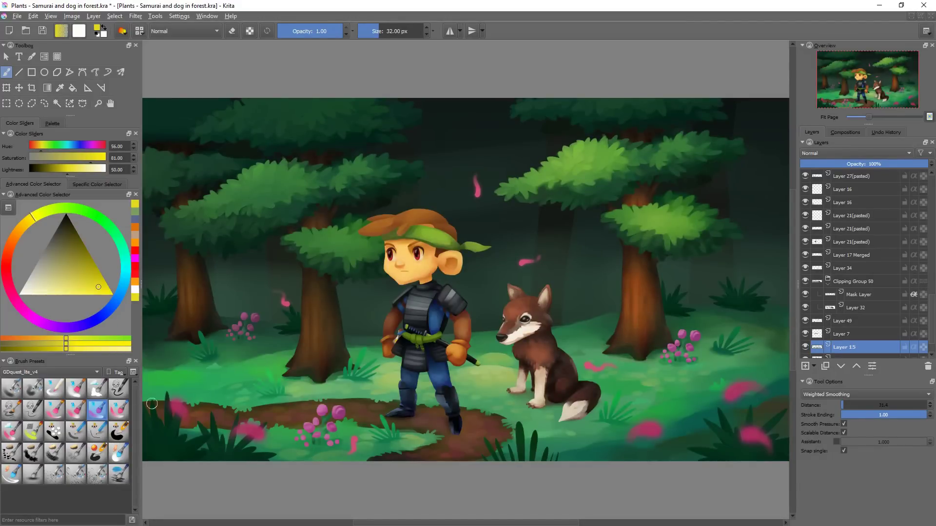
drag(420, 161, 588, 171)
key(ctrl+z)
mouse_move(433, 179)
mouse_down()
mouse_move(463, 222)
mouse_move(604, 259)
mouse_move(612, 250)
mouse_up()
key(ctrl+z)
mouse_move(460, 126)
mouse_down()
mouse_move(475, 176)
mouse_move(502, 210)
mouse_up()
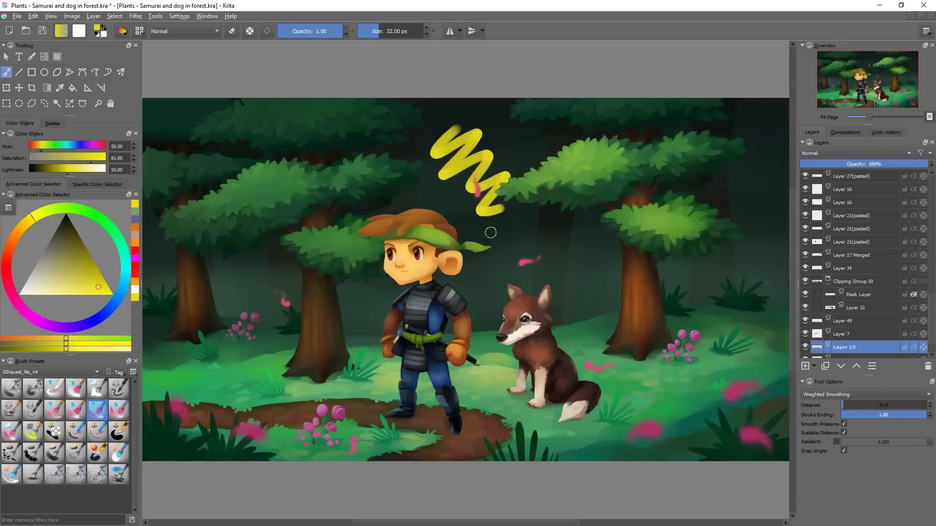
key(ctrl+z)
mouse_move(487, 144)
mouse_down()
mouse_move(451, 178)
mouse_move(512, 192)
mouse_up()
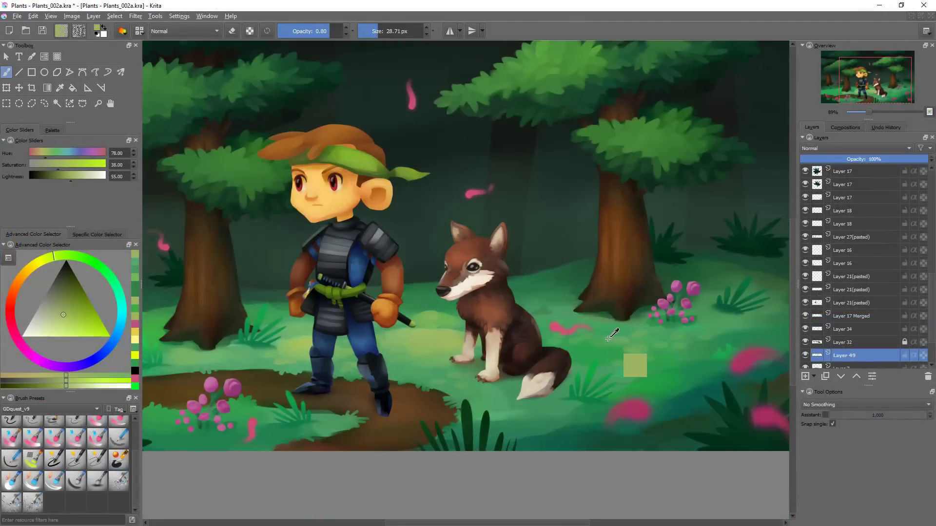
In Plants_002a.kra, put Layer 32 into a clipping group with a mask layer
right_click(442, 335)
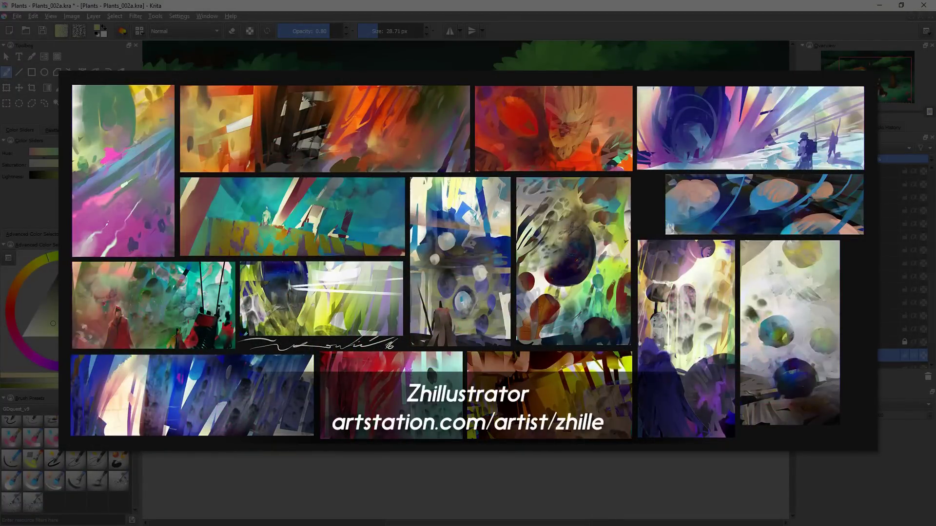
scroll(465, 280, down, 2)
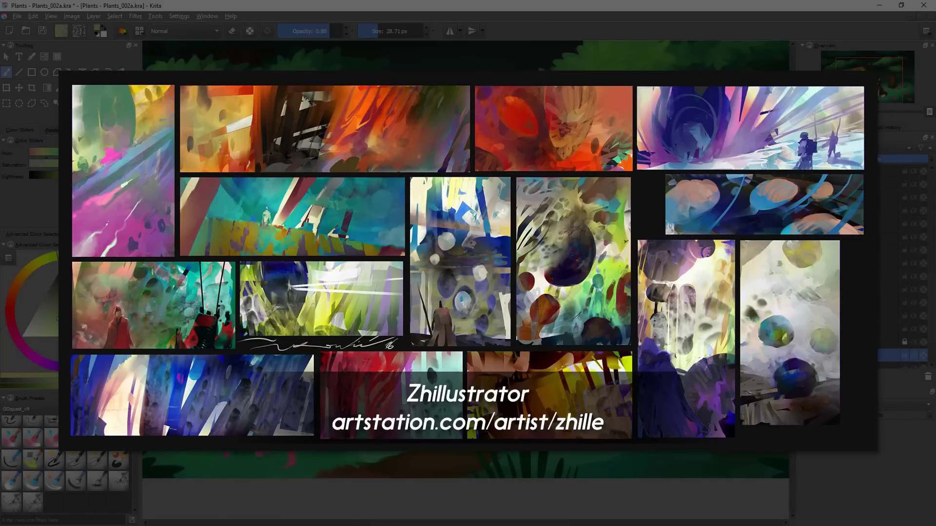
scroll(465, 259, down, 2)
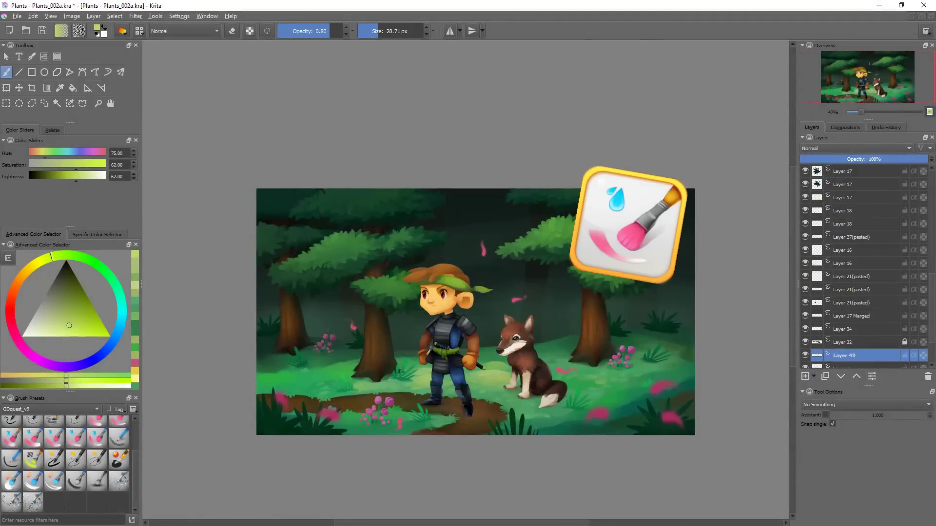
key(Page_Down)
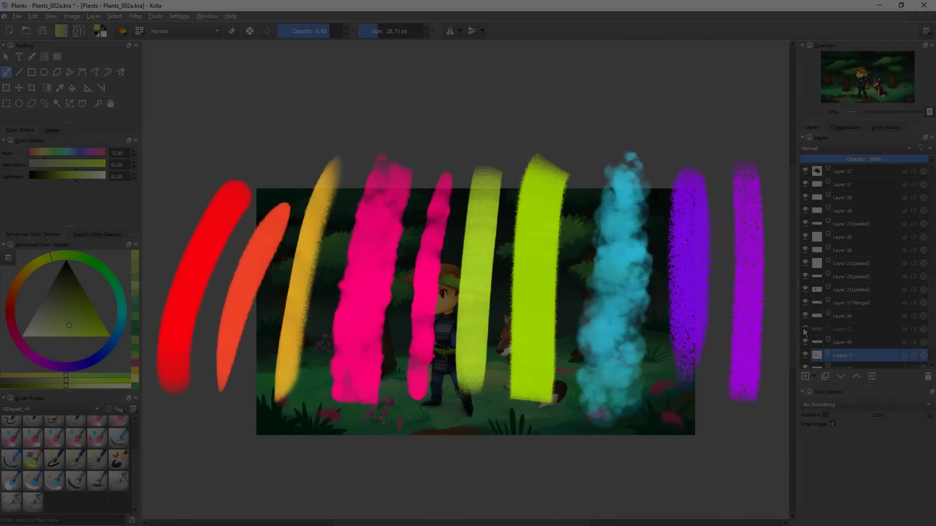
click(843, 329)
key(ctrl+shift+g)
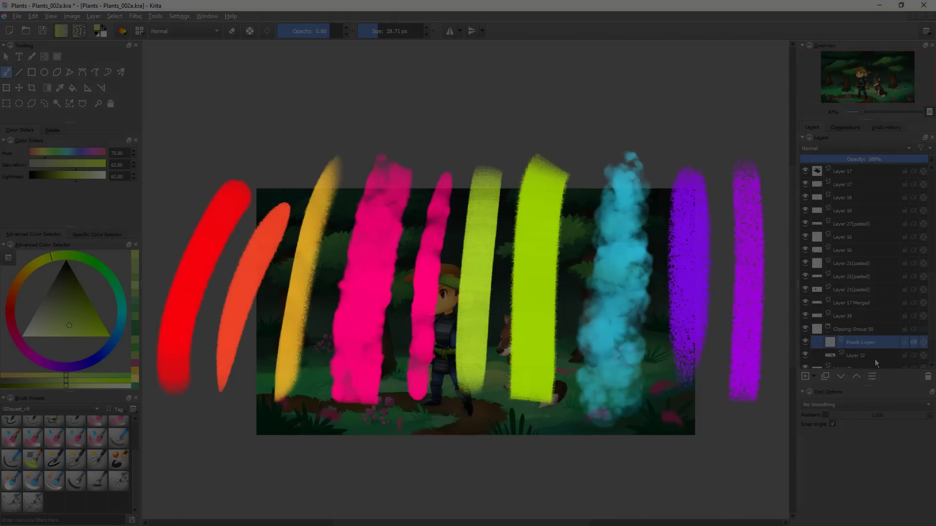
Sample colours along the painting's lower edge, finishing with a grass green of hue 114, saturation 28 and lightness 46
right_click(469, 422)
click(469, 422)
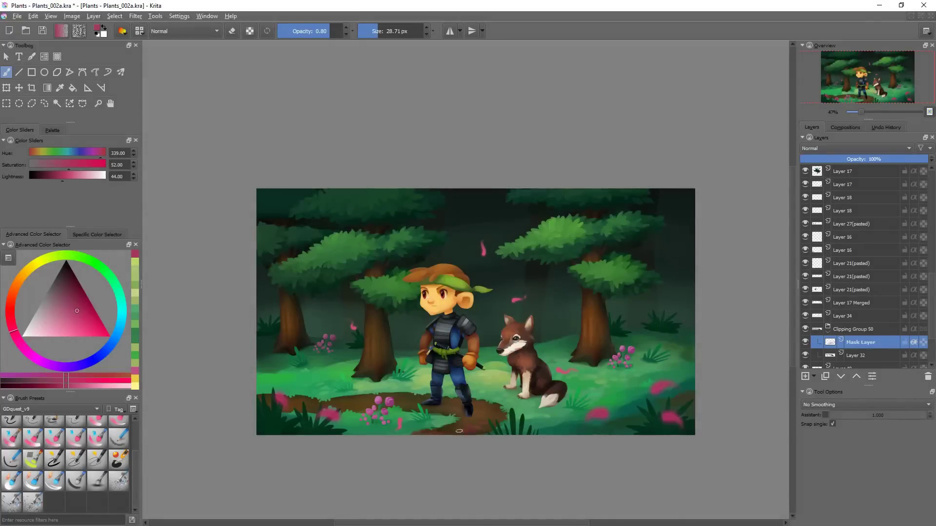
ctrl+click(441, 430)
scroll(424, 376, up, 5)
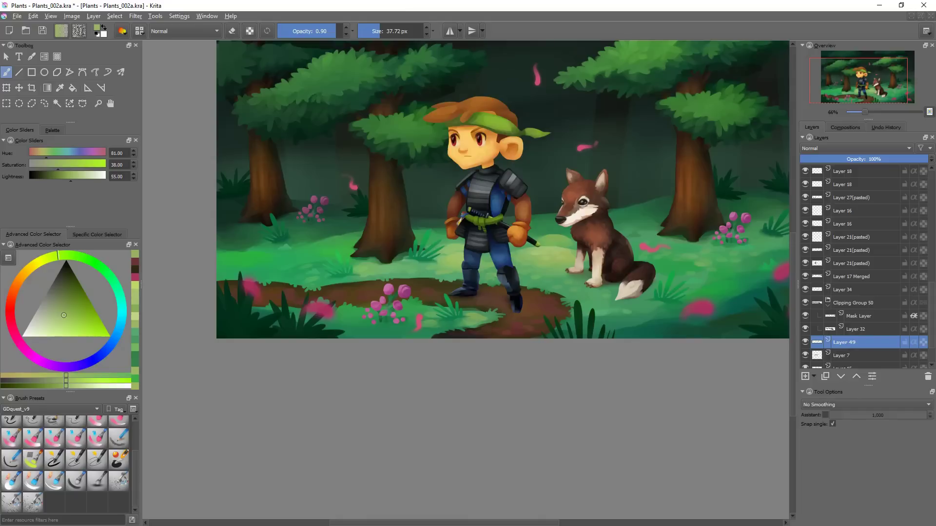
ctrl+click(400, 335)
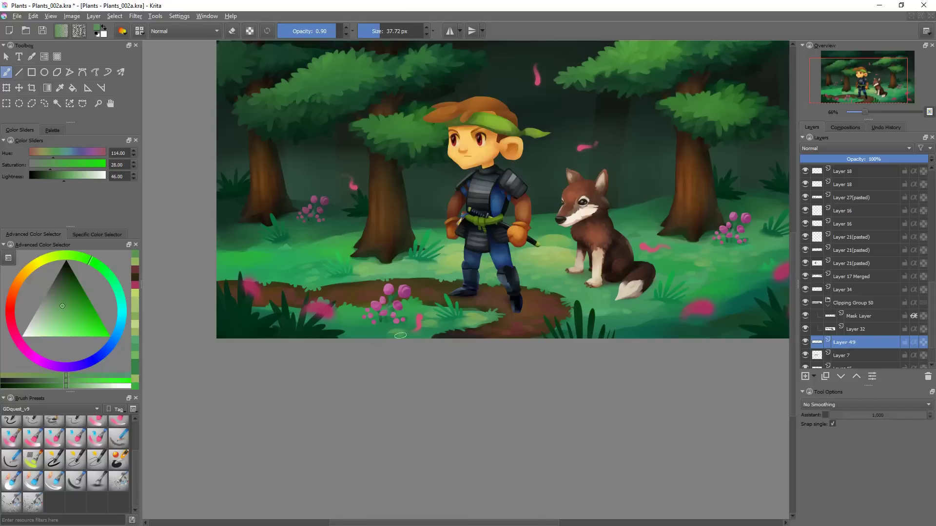